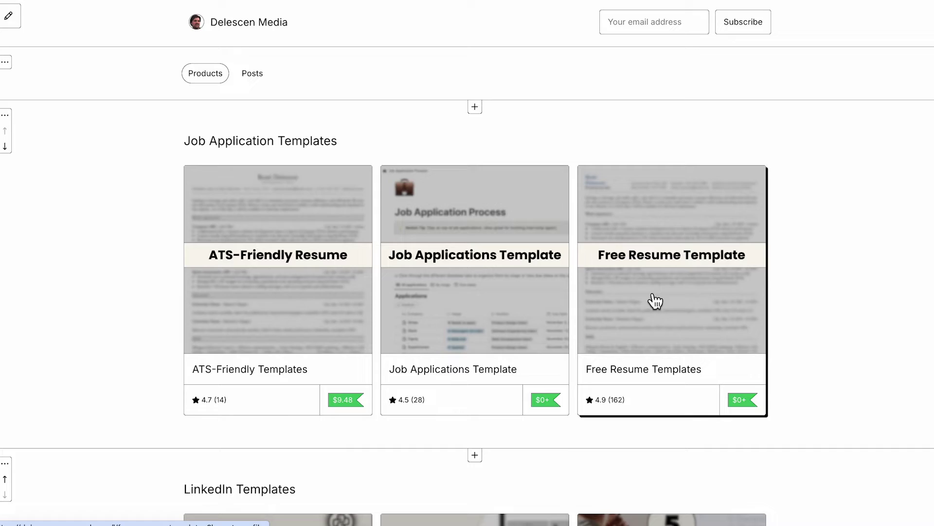
Open the Free Resume Templates product, enter 0 as the fair price and add it to the cart
left_click(653, 299)
left_click(751, 244)
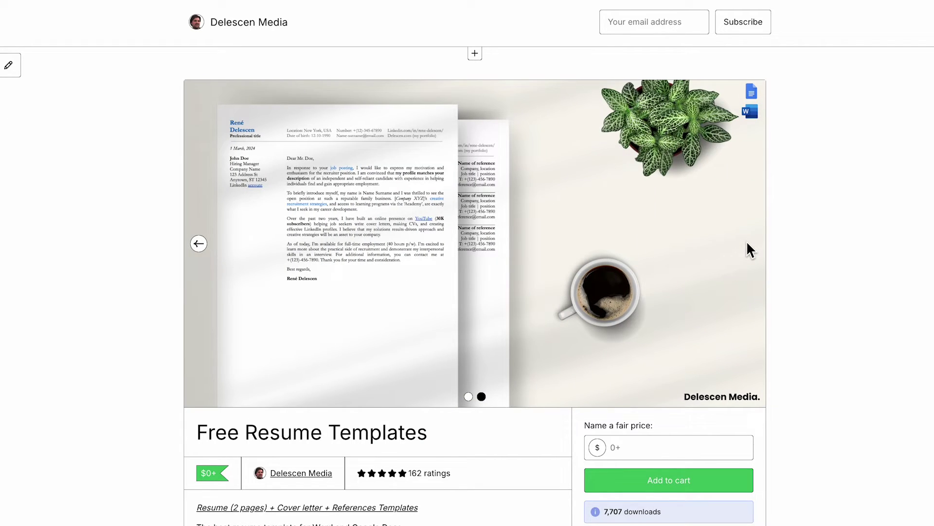
scroll(747, 246, "down", 6)
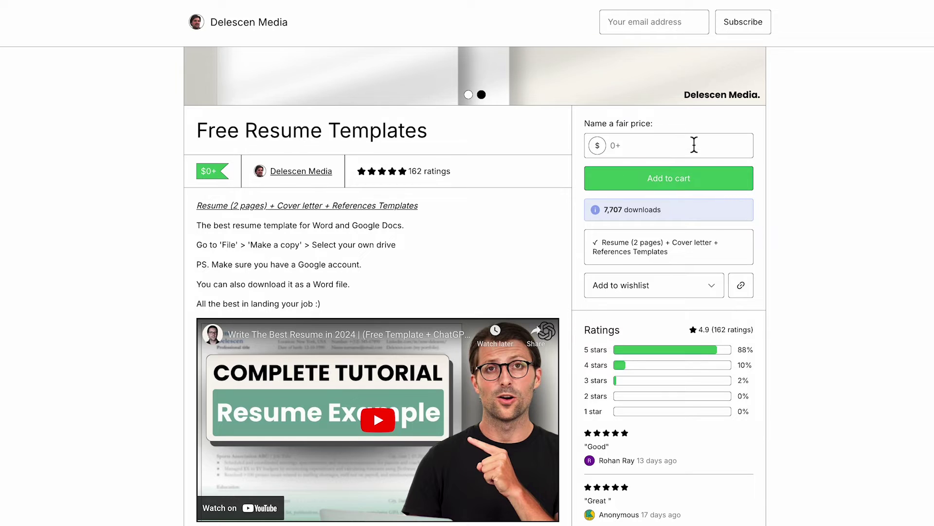
left_click(694, 145)
type("0")
left_click(695, 184)
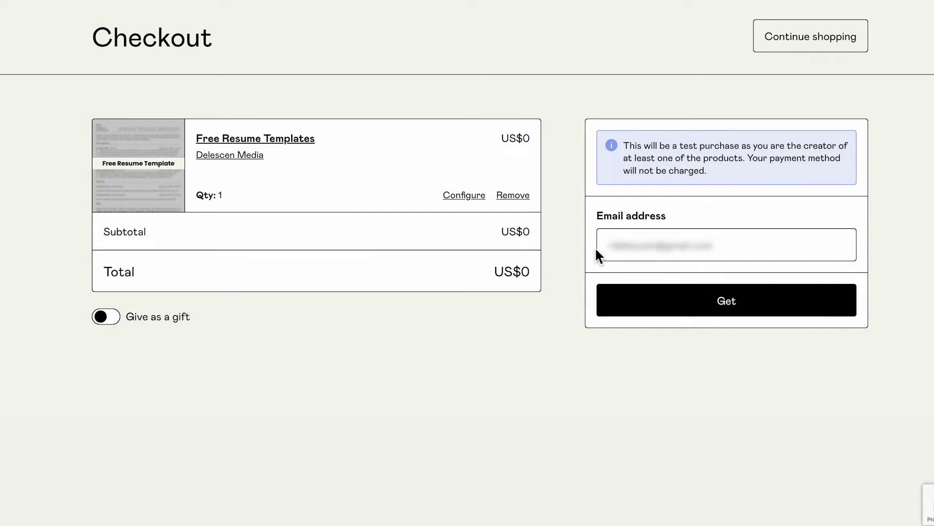
Claim the free templates, skip the upsell offer, and open them in Google Drive
left_click(636, 311)
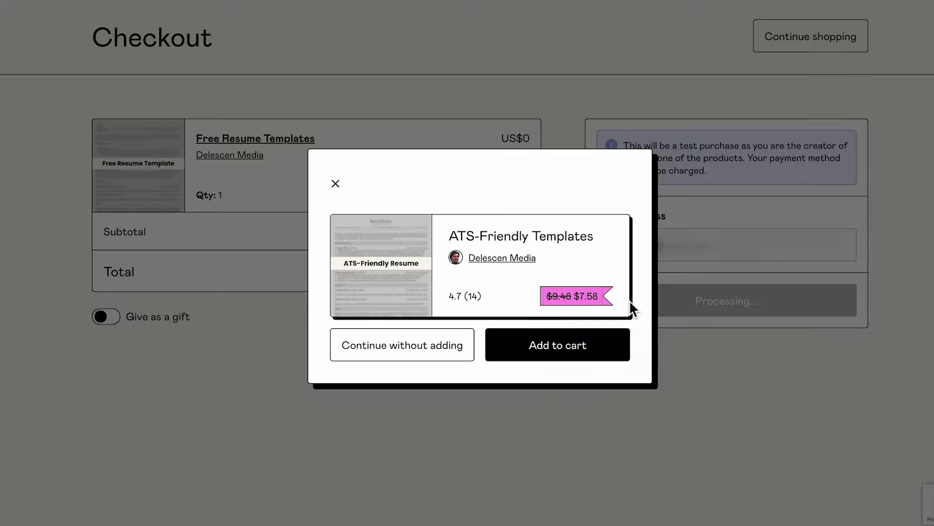
left_click(458, 348)
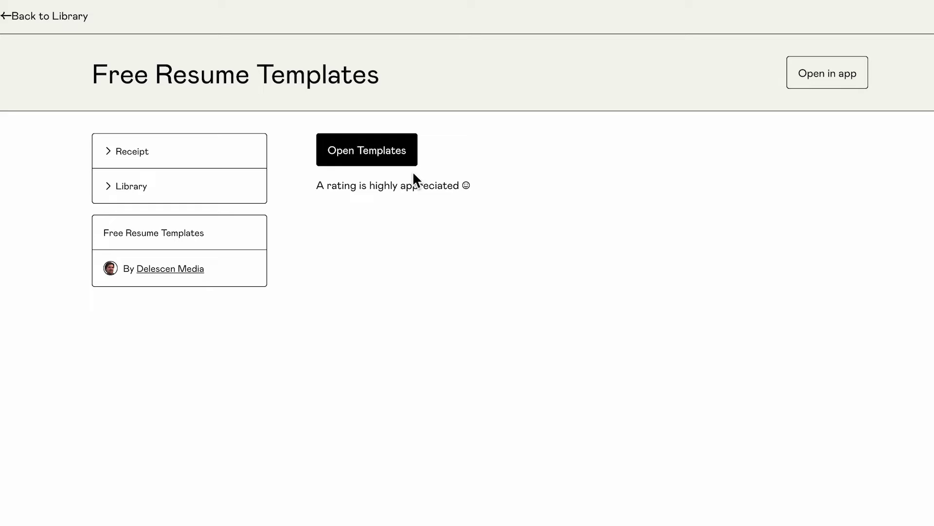
left_click(414, 162)
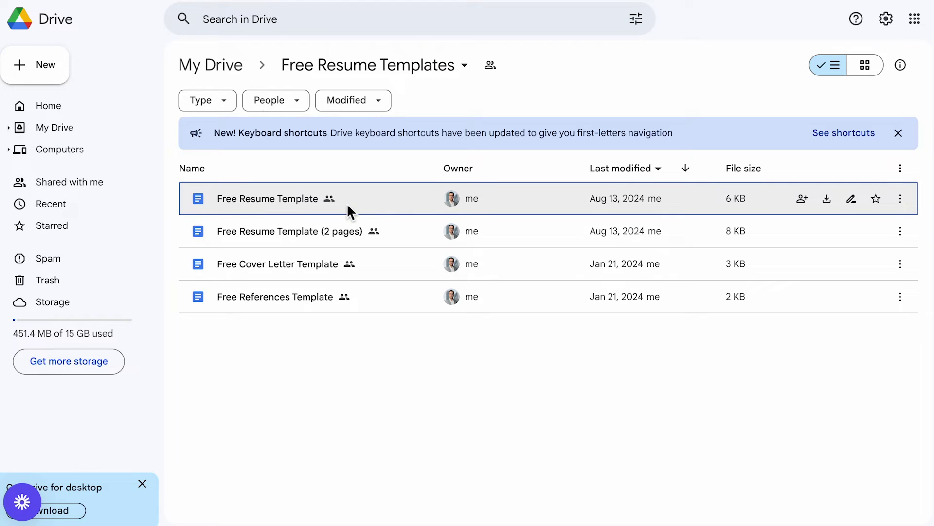
Open the Free Resume Template and reopen it under a different Google account
double_click(347, 203)
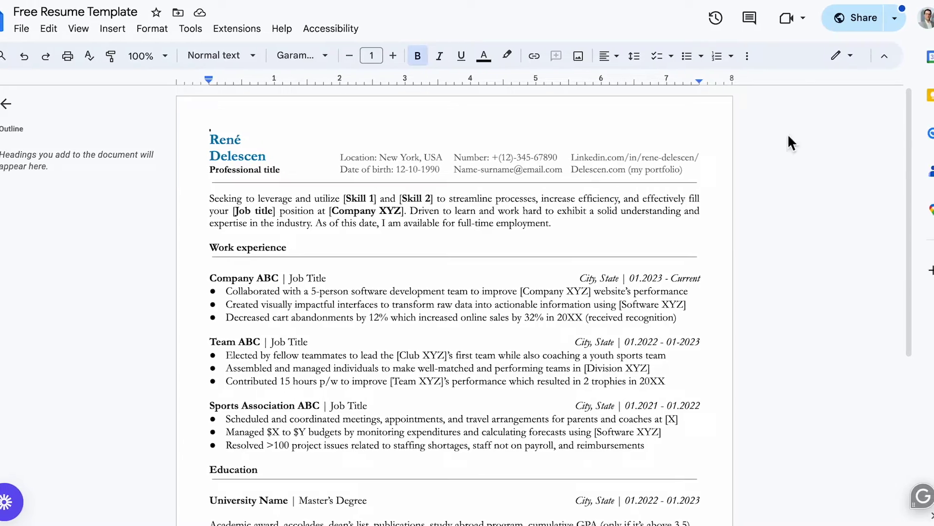
left_click(908, 19)
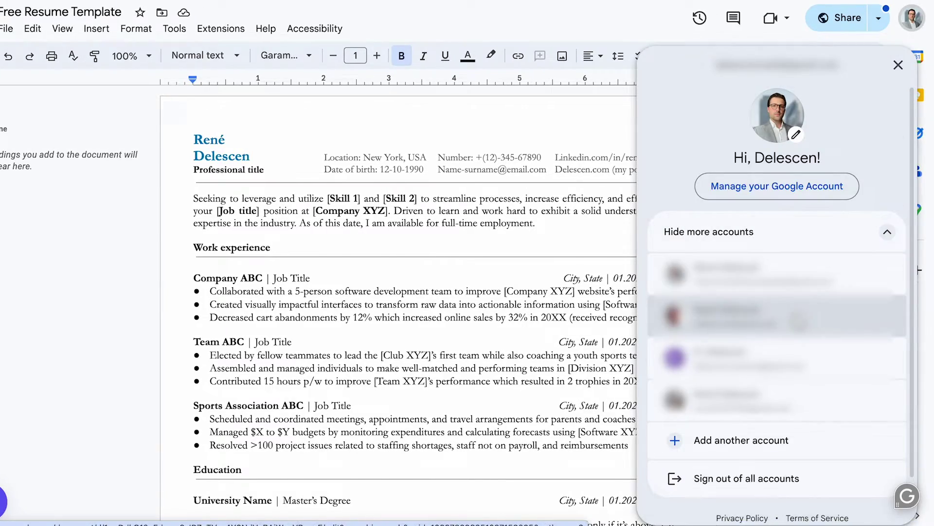
left_click(792, 309)
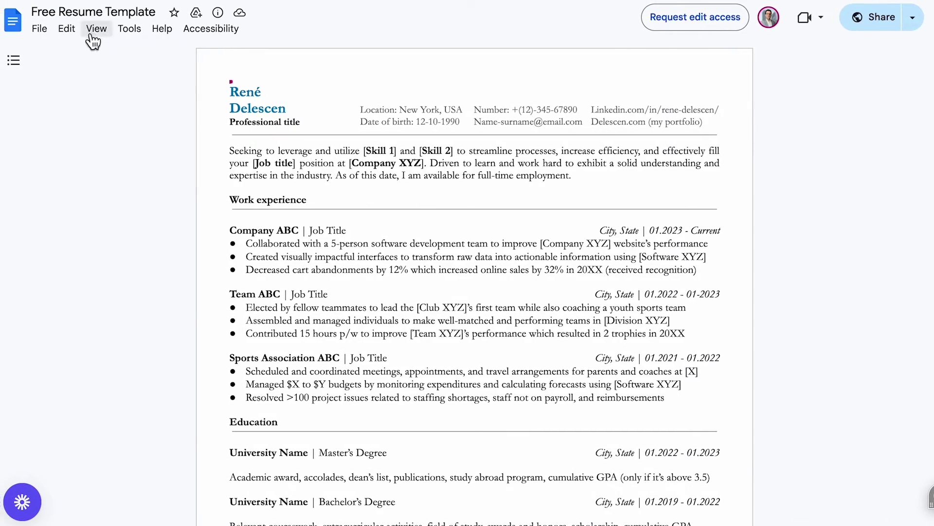
Make a copy of the resume in My Drive and start typing its new name
left_click(40, 29)
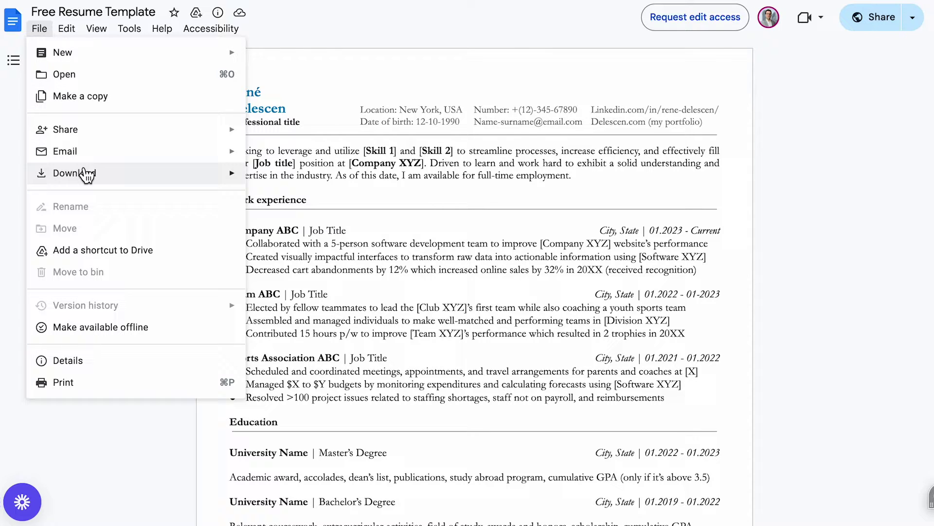
mouse_move(117, 183)
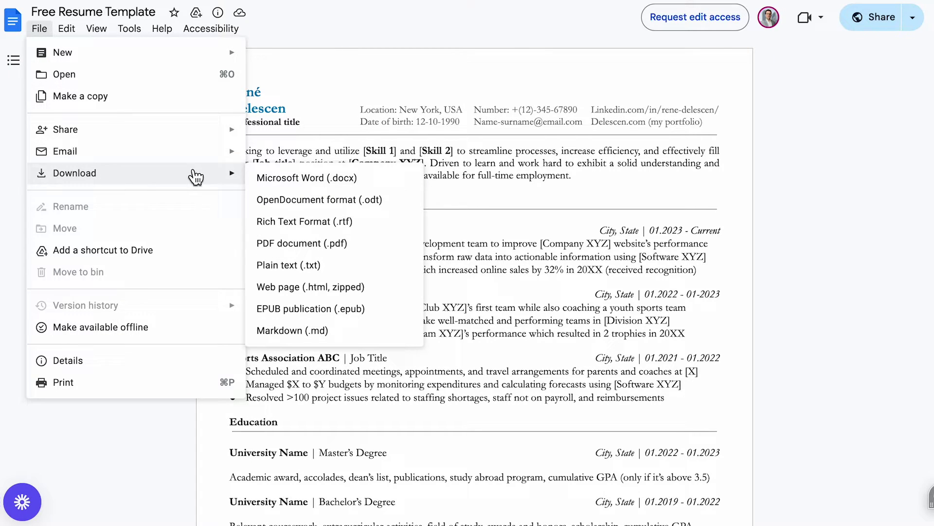
left_click(181, 104)
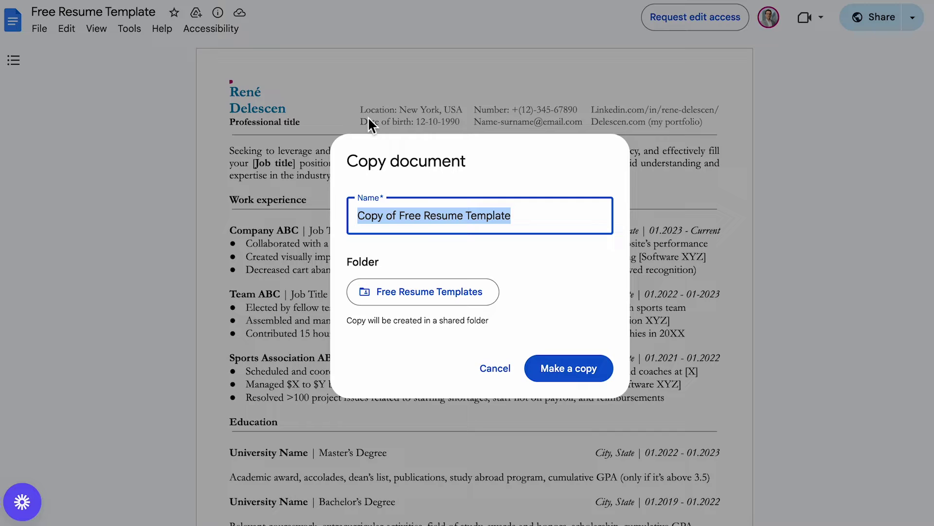
left_click(416, 286)
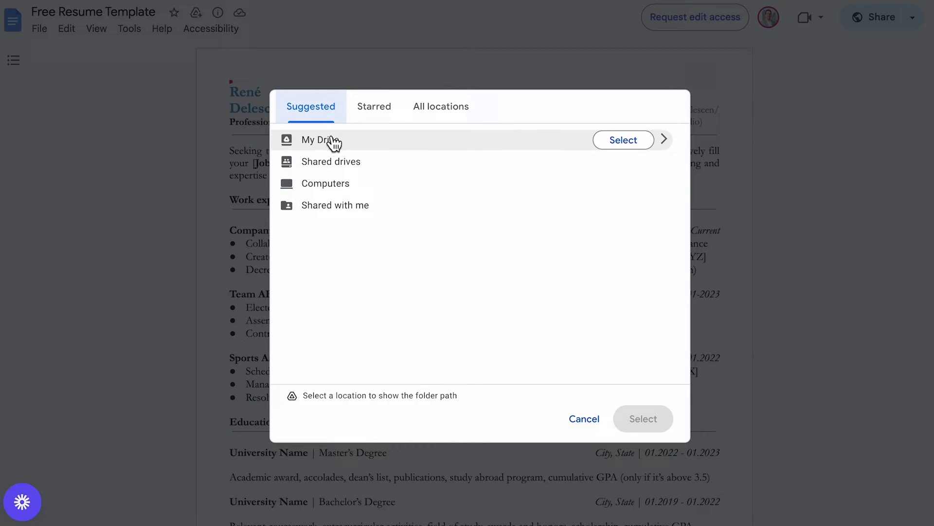
left_click(602, 143)
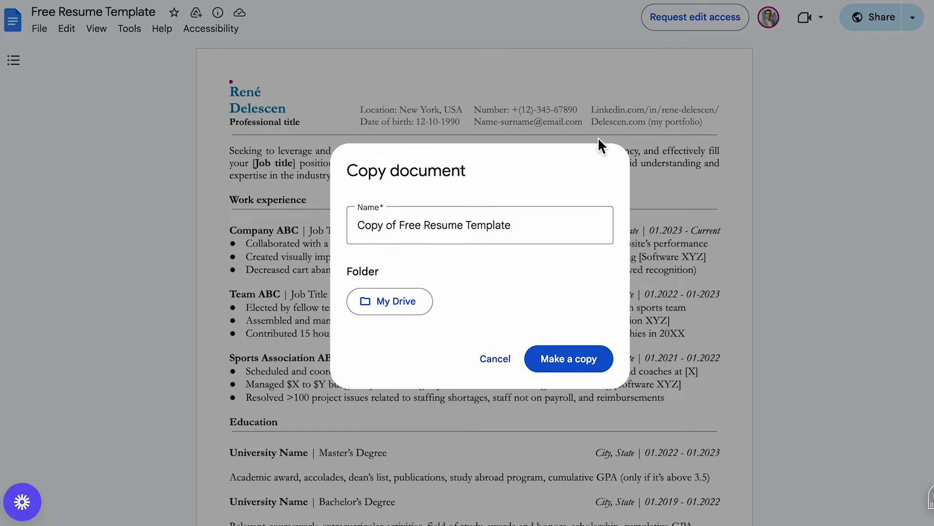
left_click(539, 231)
type("R")
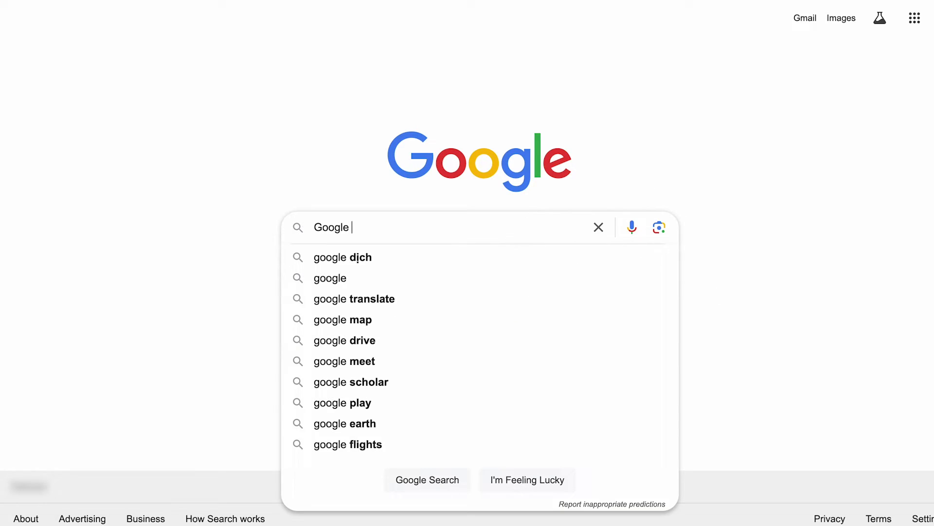
Search for 'Google Gemini' and open the Gemini chat site from the results
key("Return")
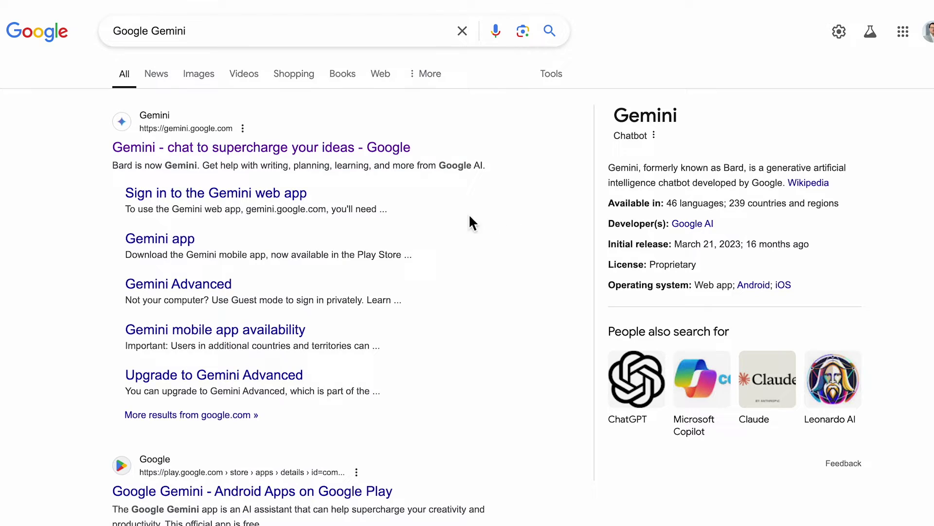
left_click(412, 151)
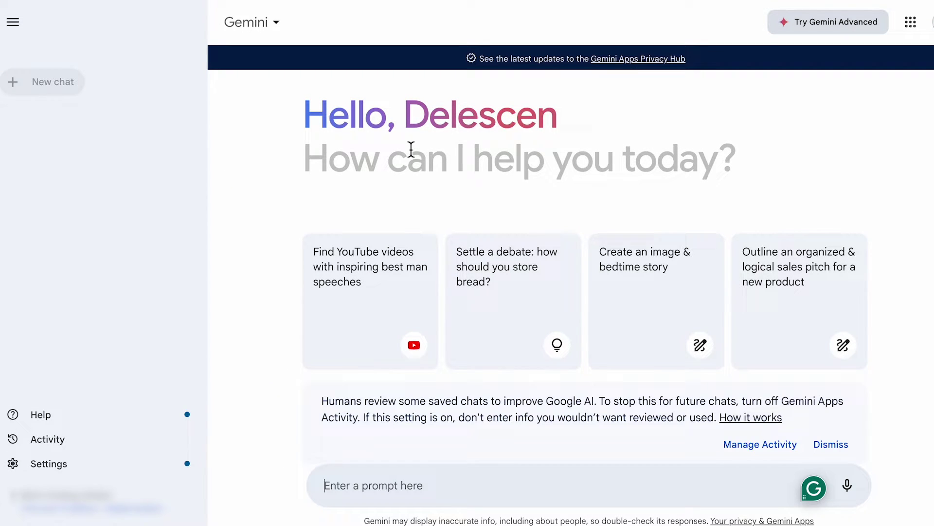
Ask Gemini 'What is the best resume section structure?'
type("What is")
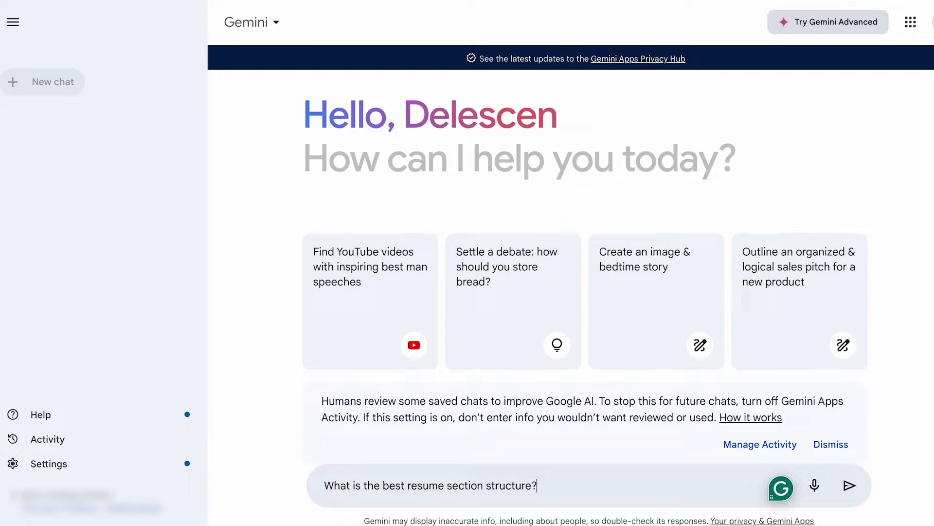
type(" the best resume section structure?")
key("Return")
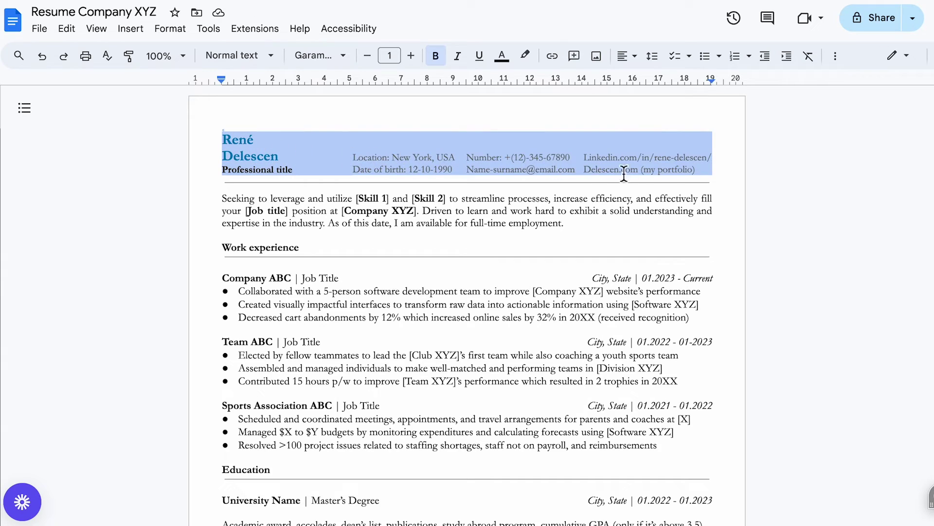
left_click(836, 56)
left_click(810, 84)
left_click(826, 130)
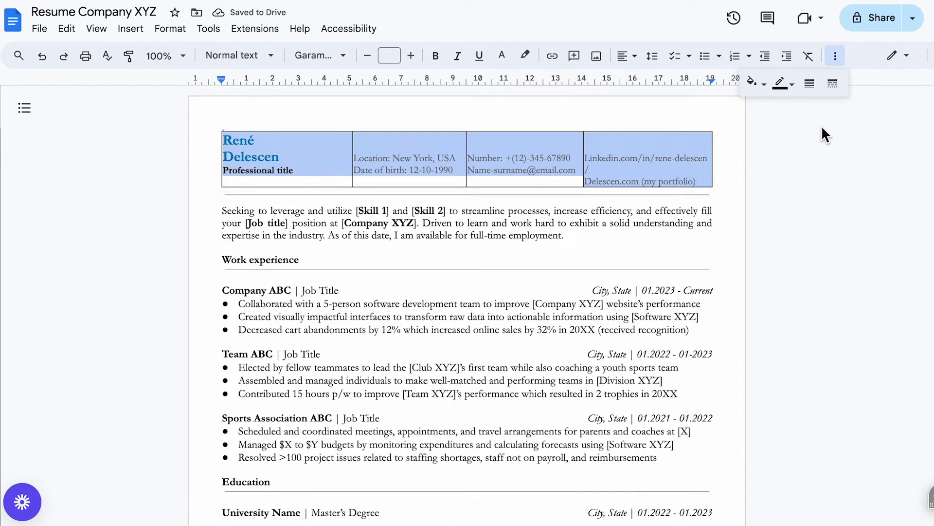
left_click(821, 125)
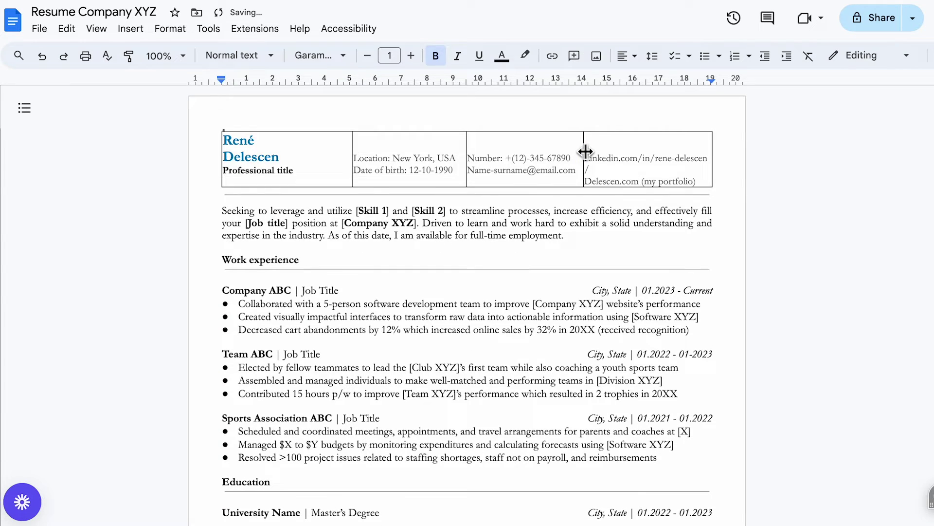
key("ctrl+z")
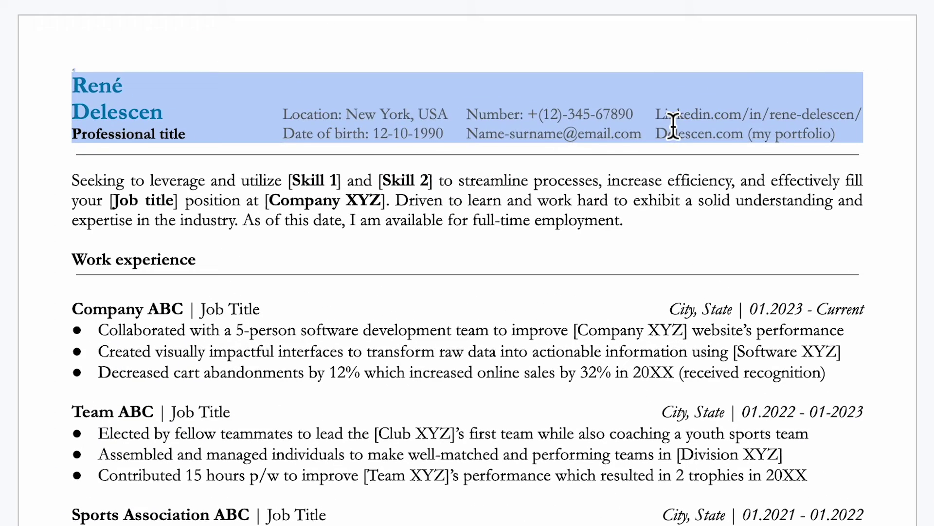
left_click(594, 164)
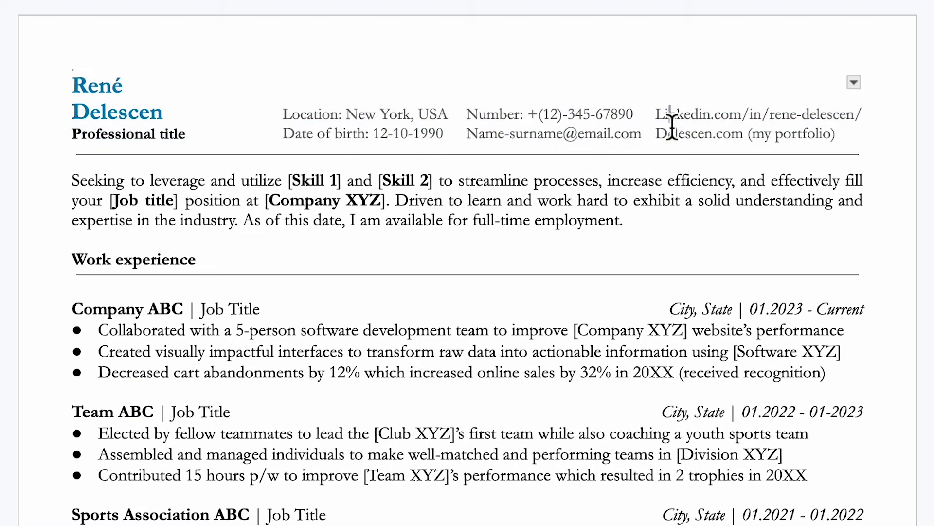
left_click_drag(585, 170, 615, 170)
left_click_drag(715, 136, 871, 143)
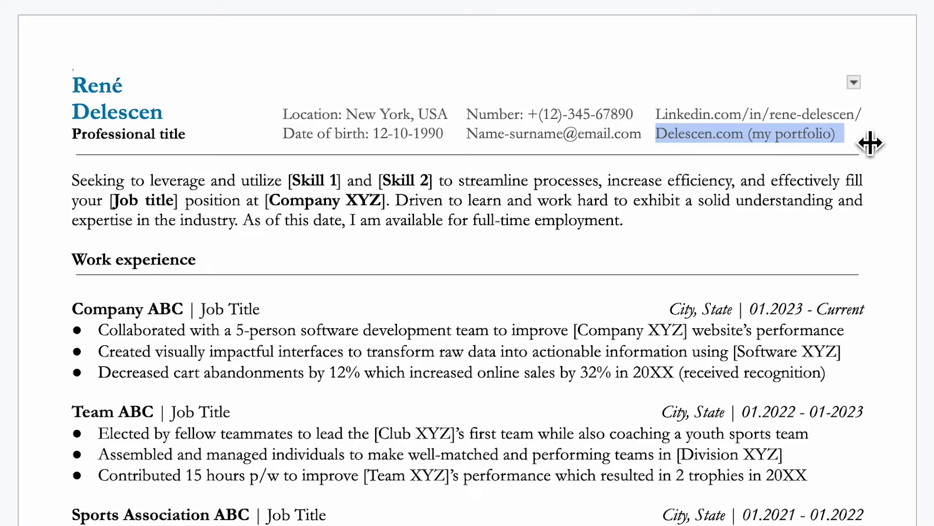
left_click_drag(664, 117, 868, 116)
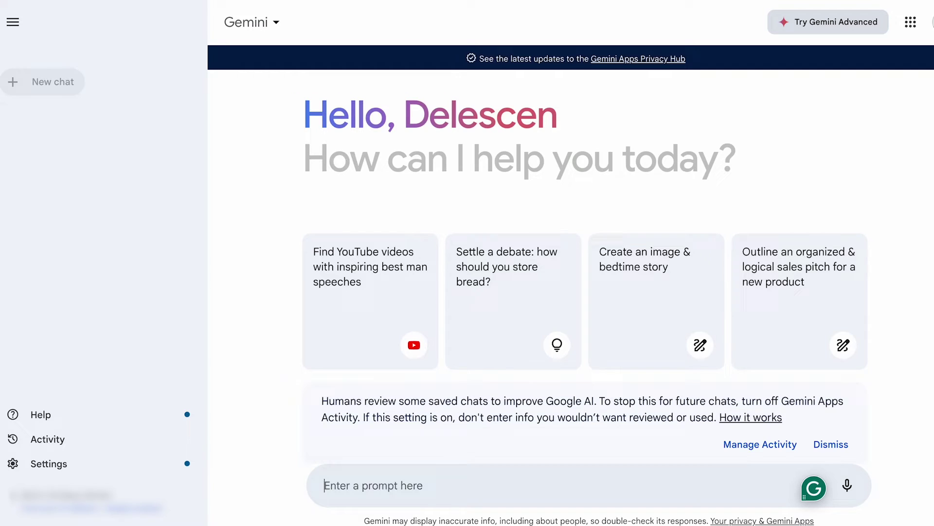
Have Gemini write a resume summary from the pasted Cookie Finance job description, then shorten it
type("Can you write a resume summary based on this job")
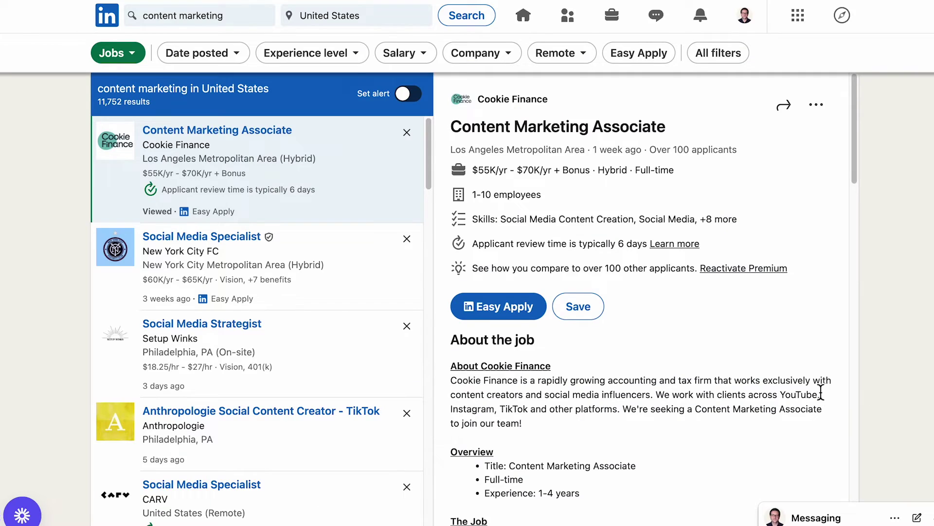
scroll(821, 392, "down", 3)
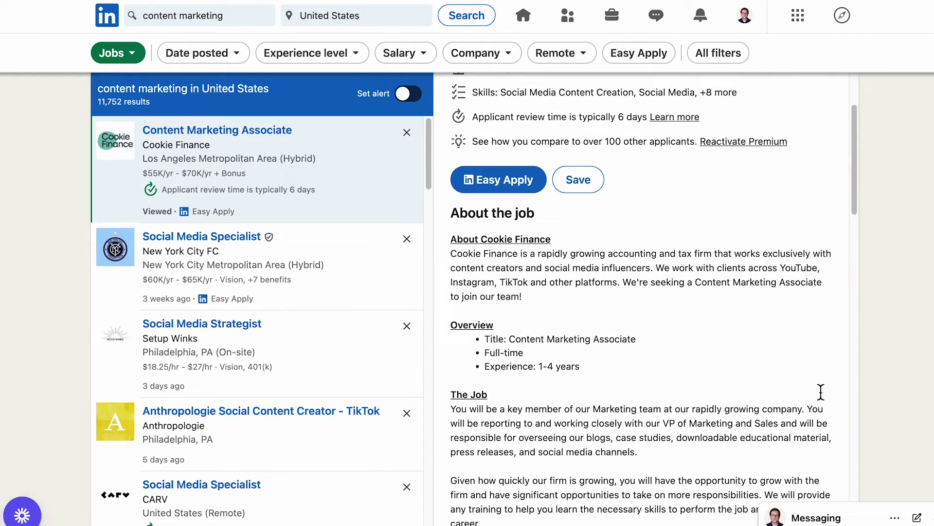
left_click_drag(455, 237, 718, 384)
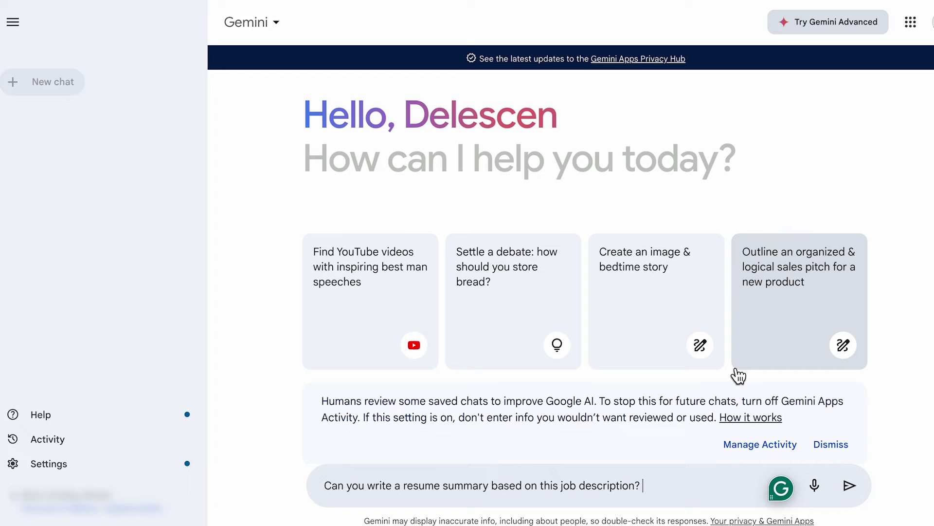
key("ctrl+v")
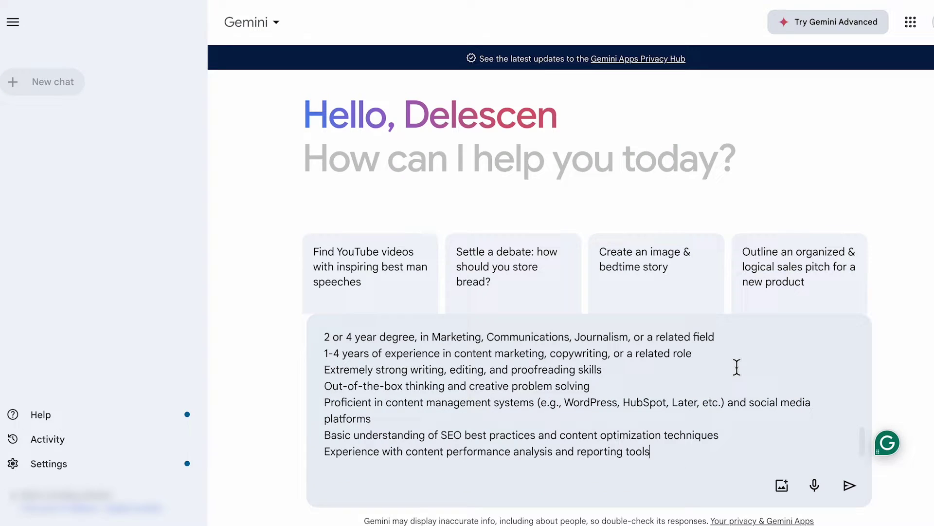
scroll(720, 427, "up", 10)
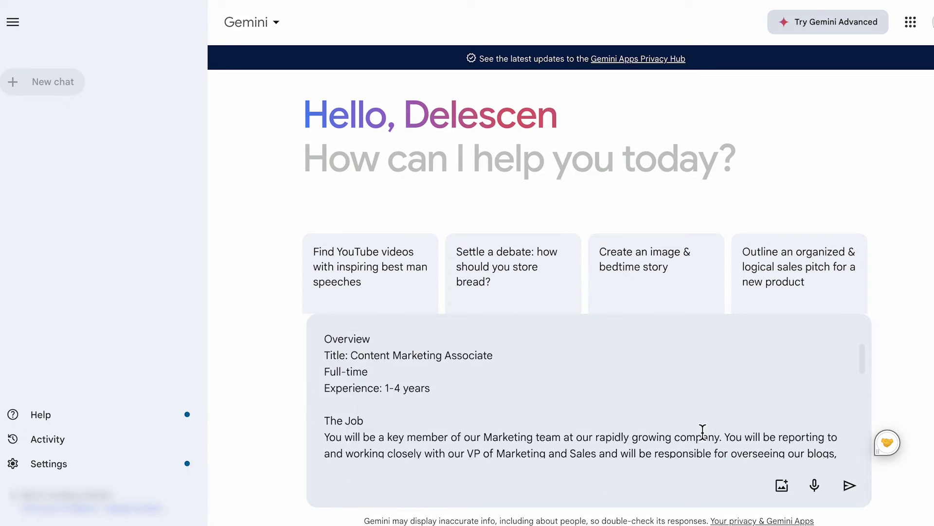
left_click(642, 332)
type("\"About Cookie Finance")
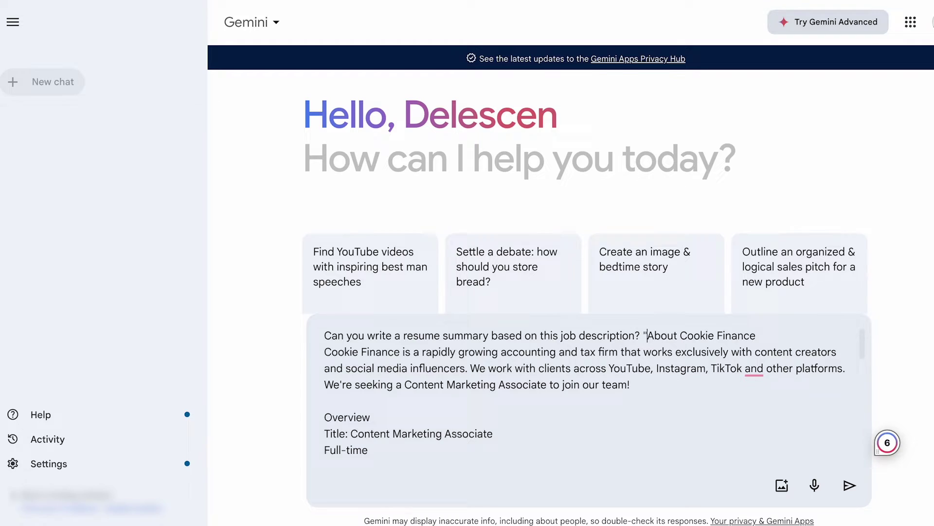
key("Return")
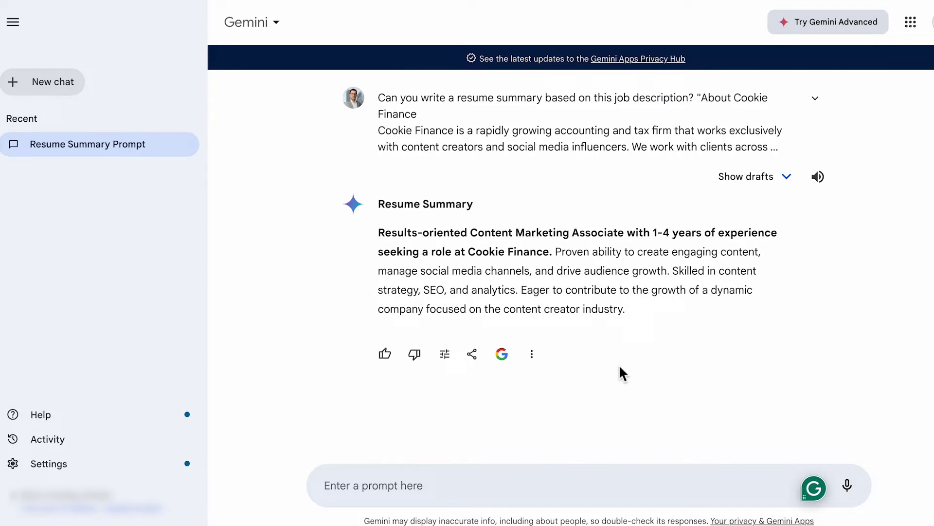
left_click(455, 361)
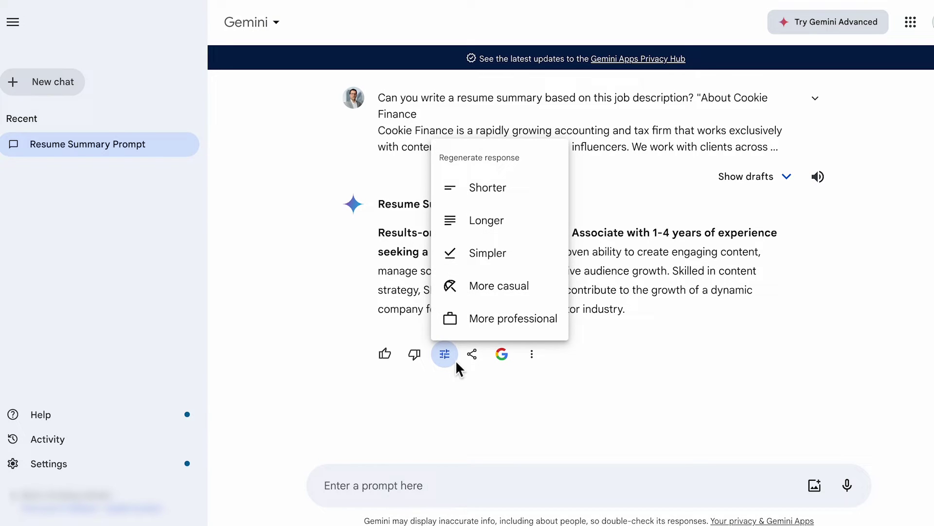
left_click(521, 195)
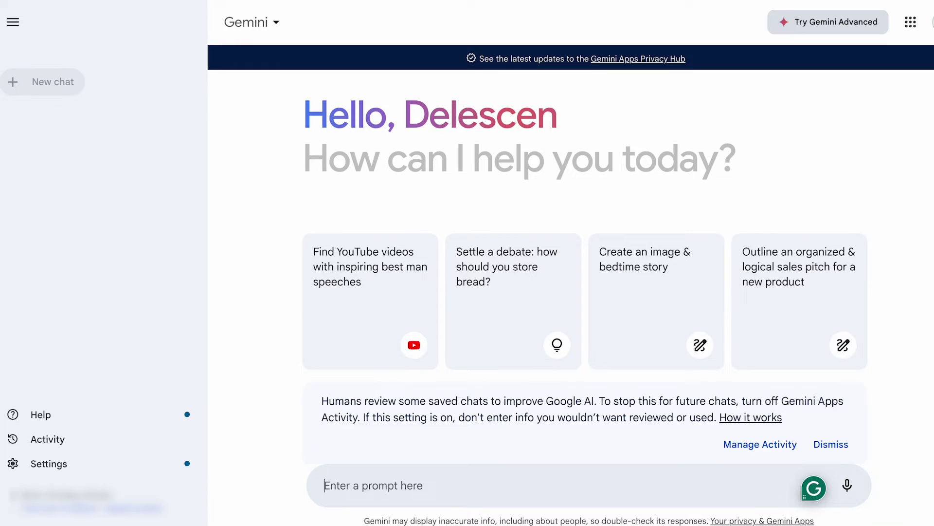
Ask Gemini to write an experience section from the job's Key Responsibilities and Qualifications
type("Can you w")
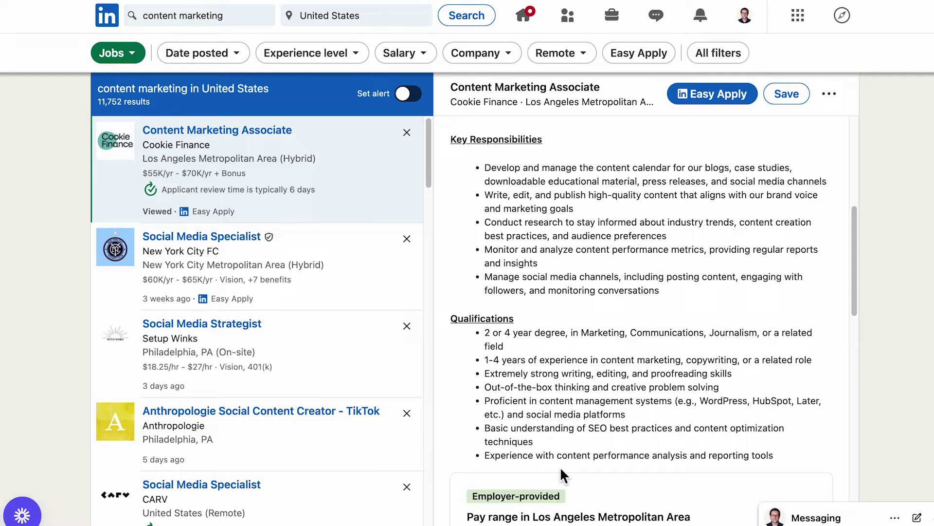
left_click_drag(452, 148, 774, 455)
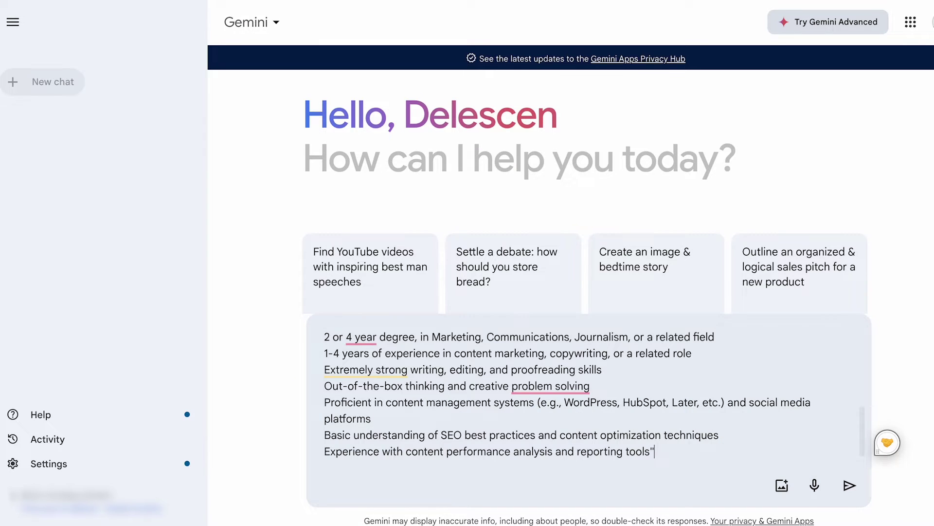
key("Return")
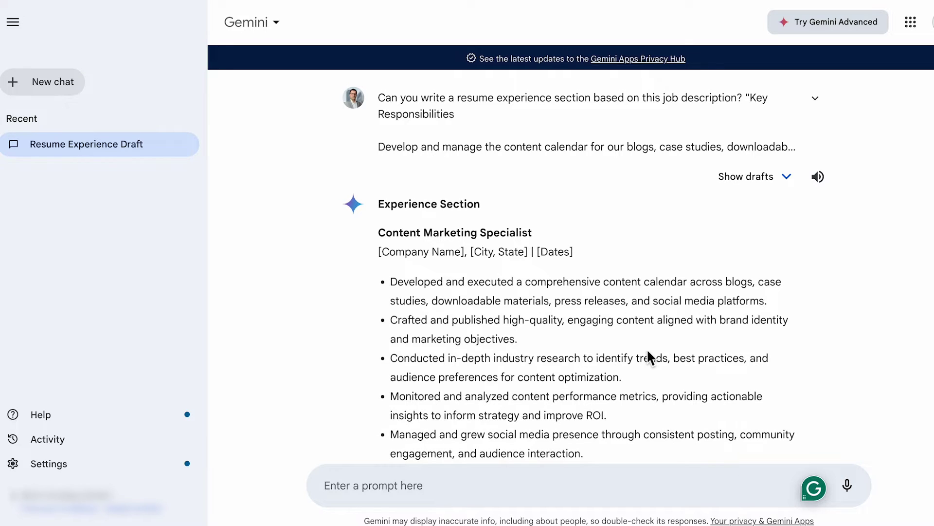
scroll(650, 358, "down", 3)
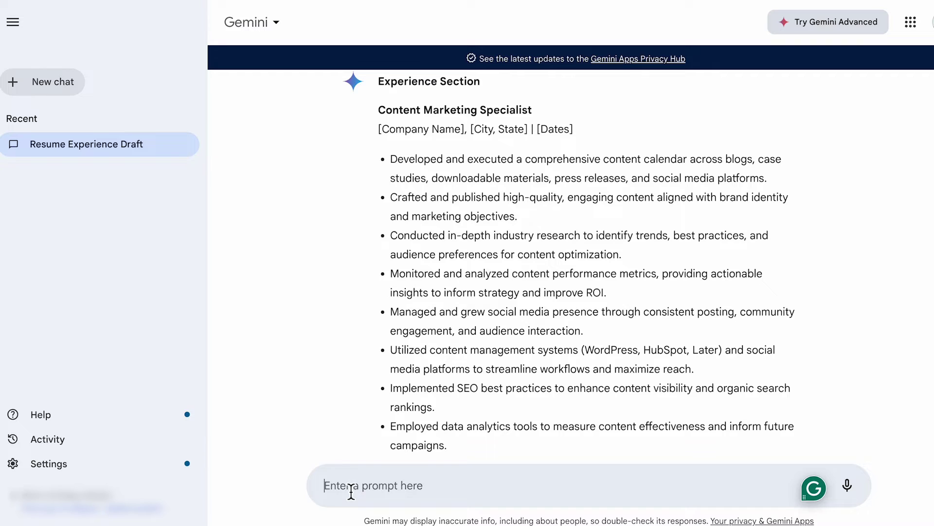
Ask Gemini to make the experience section more quantifiable, then restructure it by the PAR-Method
type("Can you make it m")
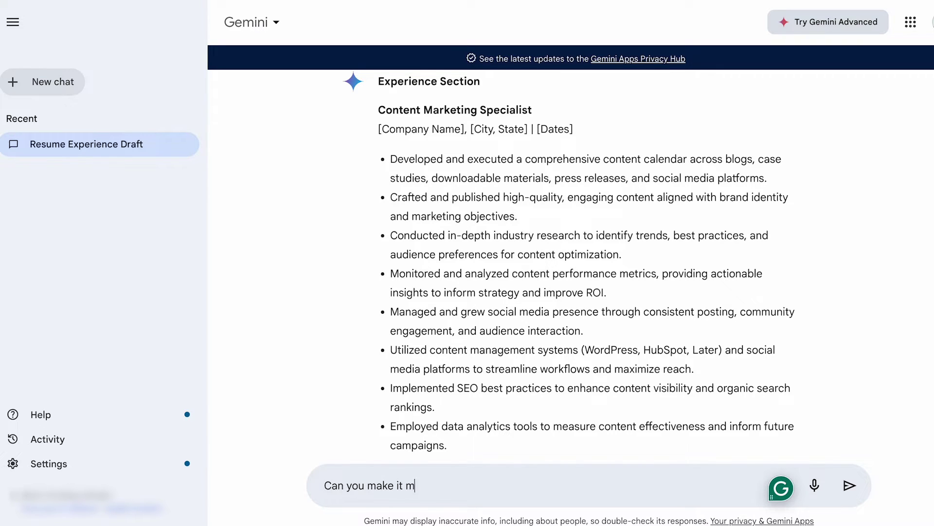
type("ore quantifiable?")
key("Return")
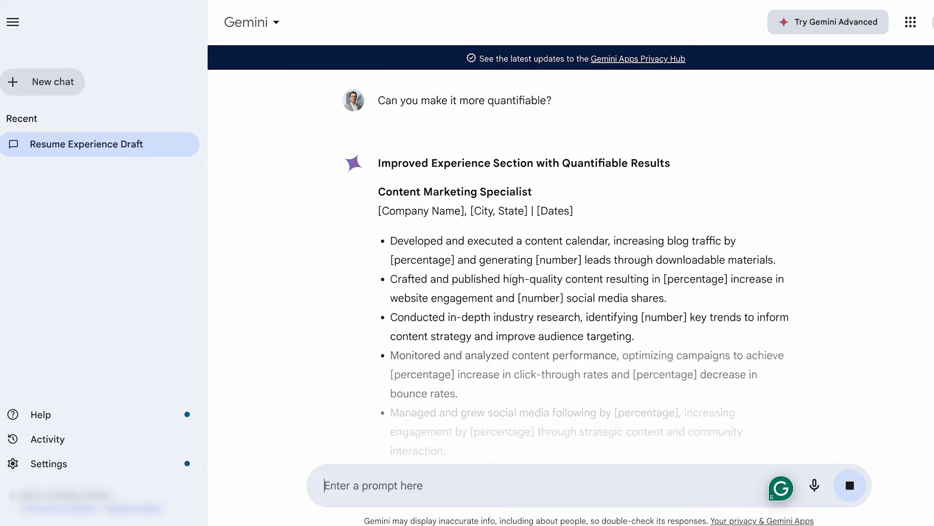
type("Can")
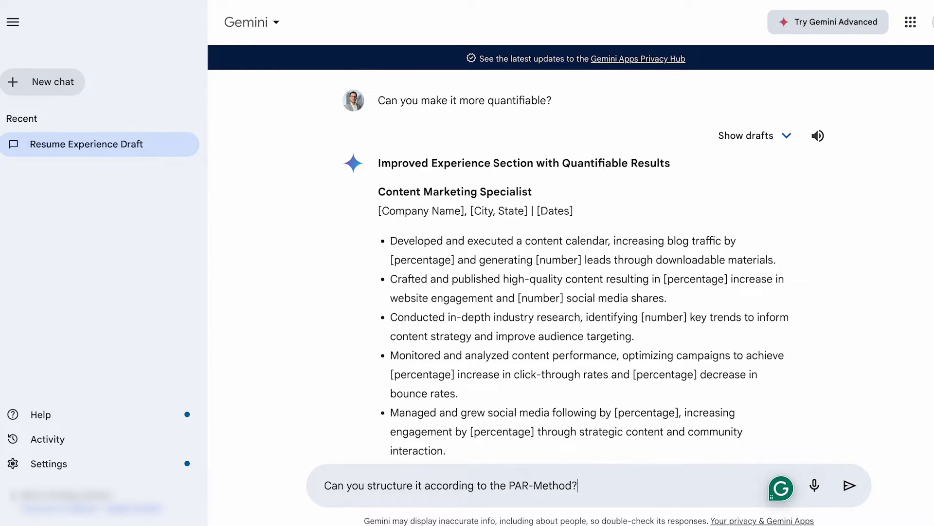
key("Return")
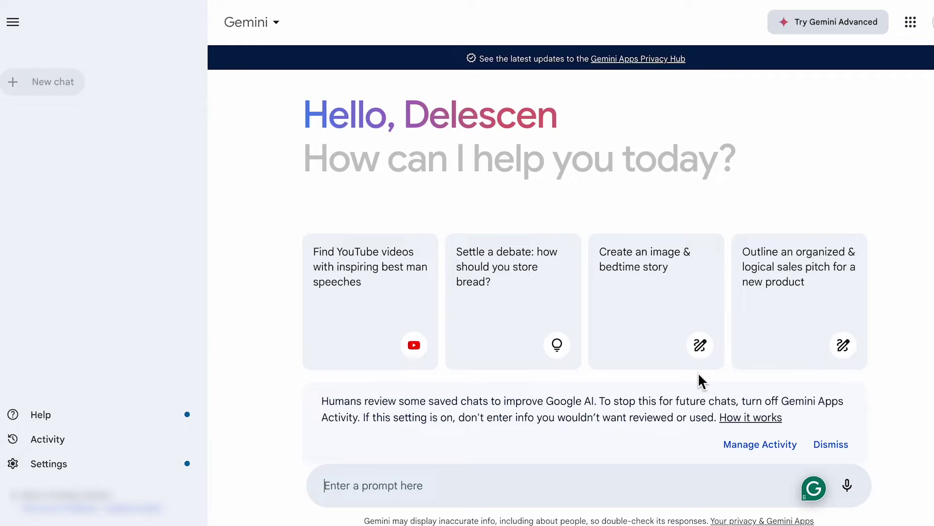
Ask Gemini for an education section matched to the job's pasted degree requirement
type("I have a bachelor's degree in international business. C")
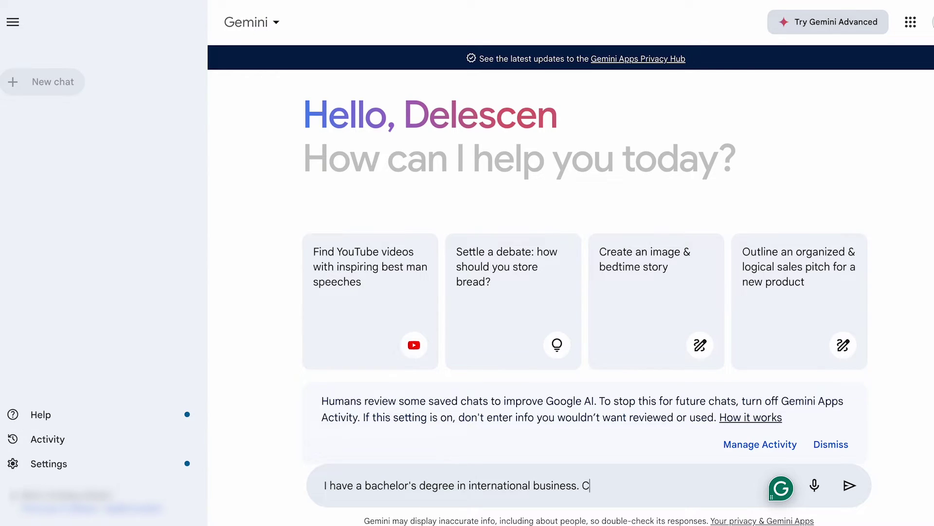
type("tion for m")
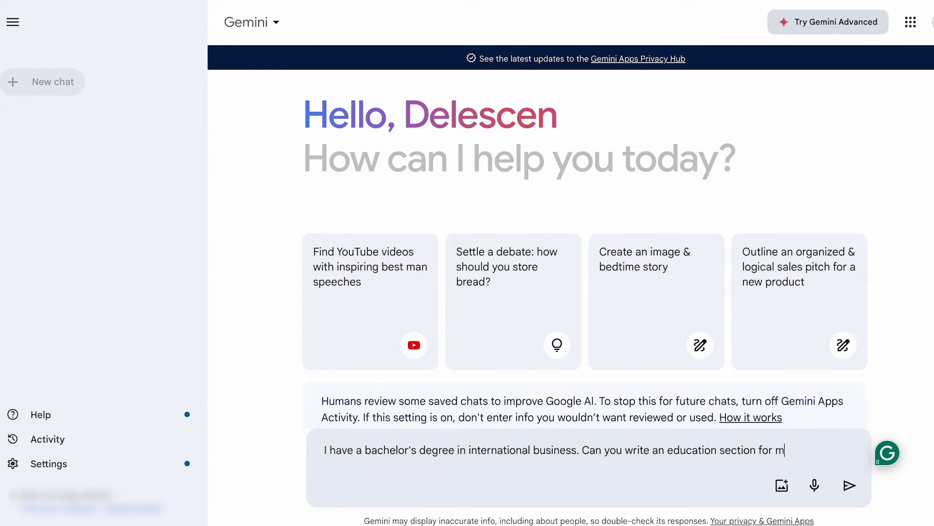
type("y resume? Match it to these required ")
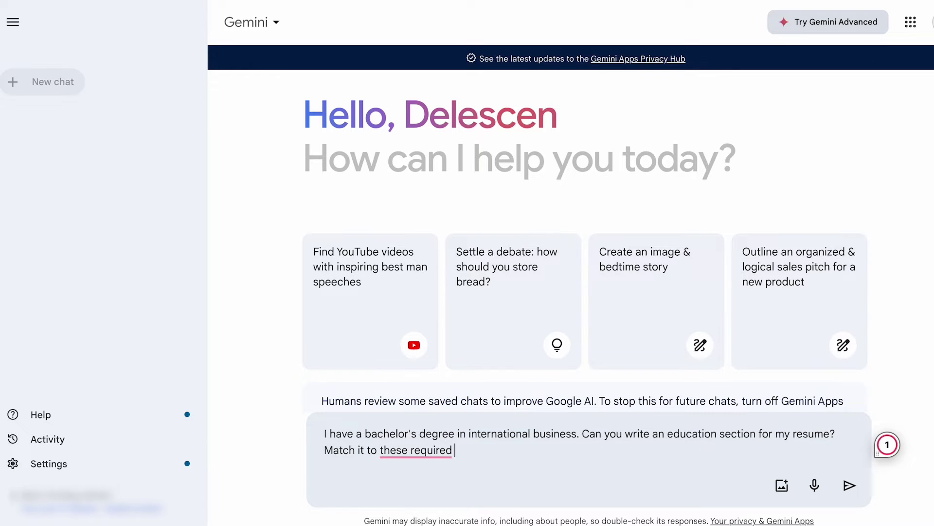
type("qualifications derived from the job de")
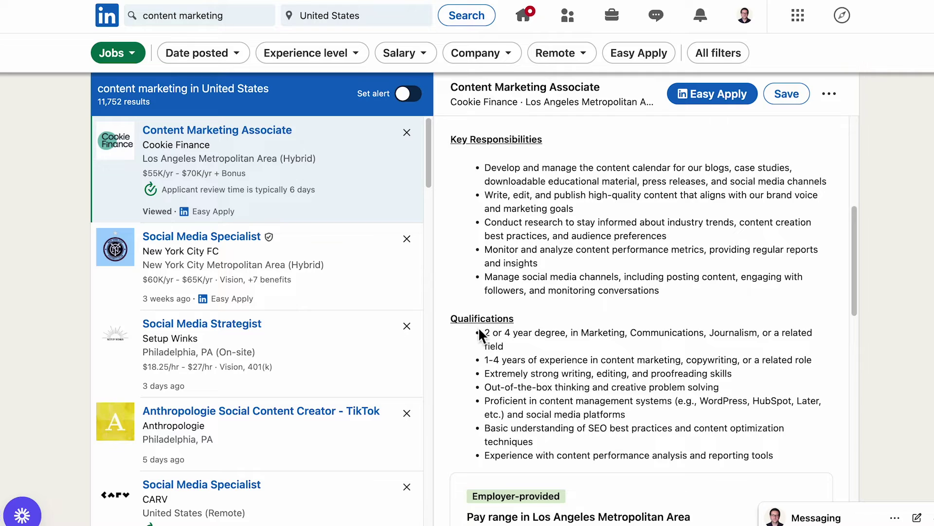
left_click_drag(487, 334, 513, 341)
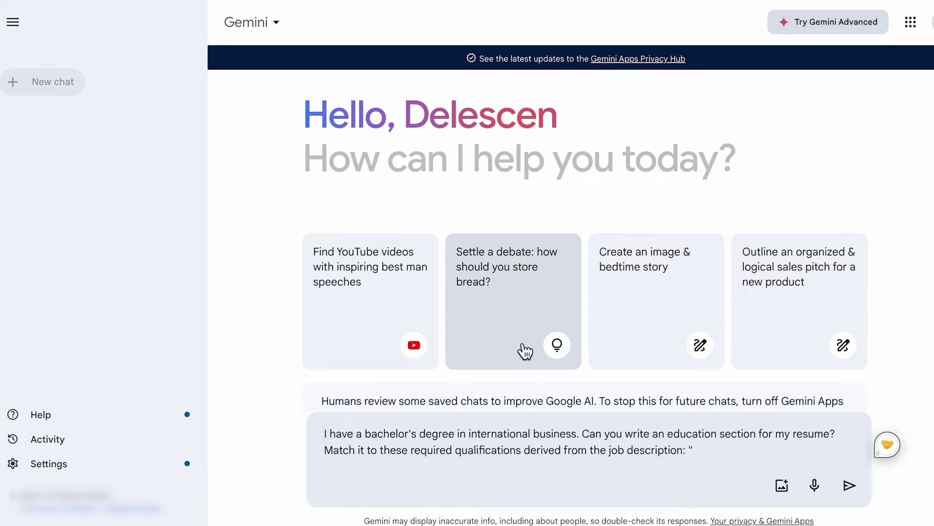
type("2 or 4 year degree, in Marketing, Communications, Journalism, or a related field")
key("Return")
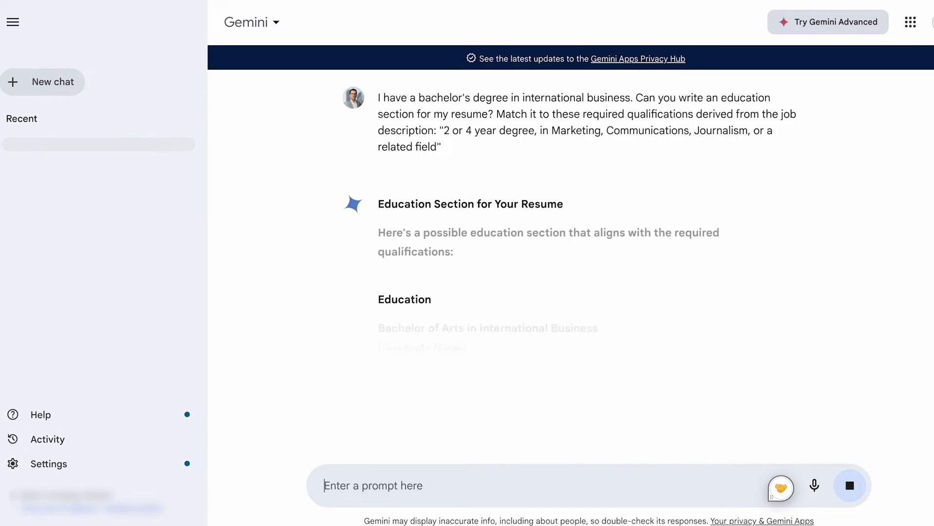
Review the Education example, selecting and then deselecting its Relevant coursework bullet
scroll(917, 339, "down", 5)
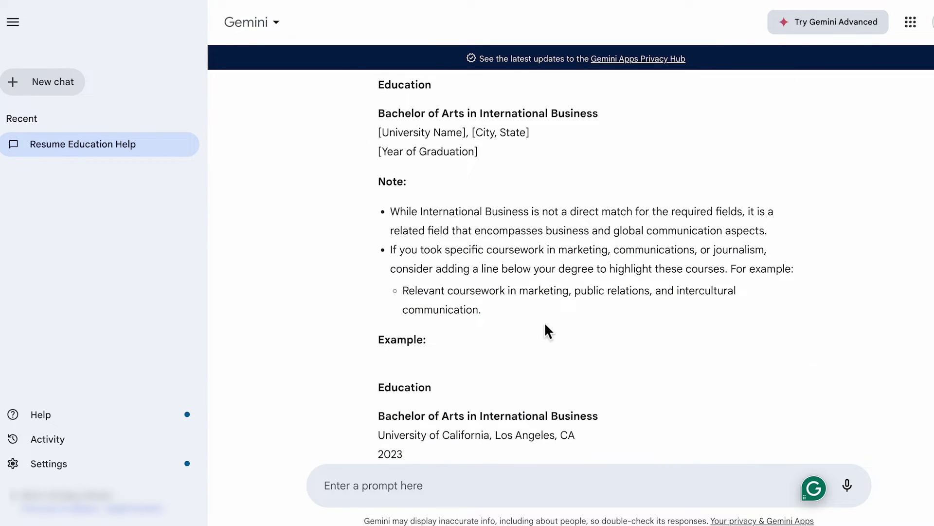
left_click_drag(522, 295, 532, 307)
left_click(533, 306)
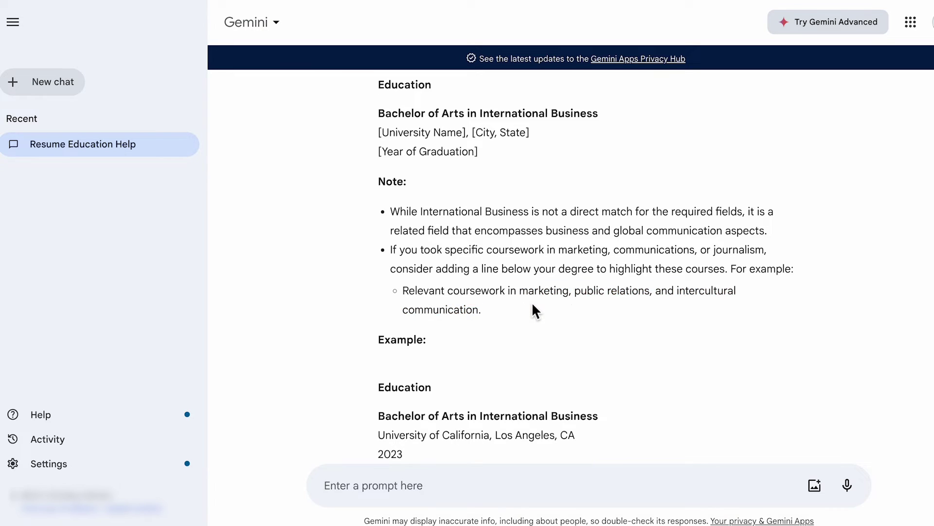
scroll(533, 307, "down", 4)
scroll(533, 306, "down", 1)
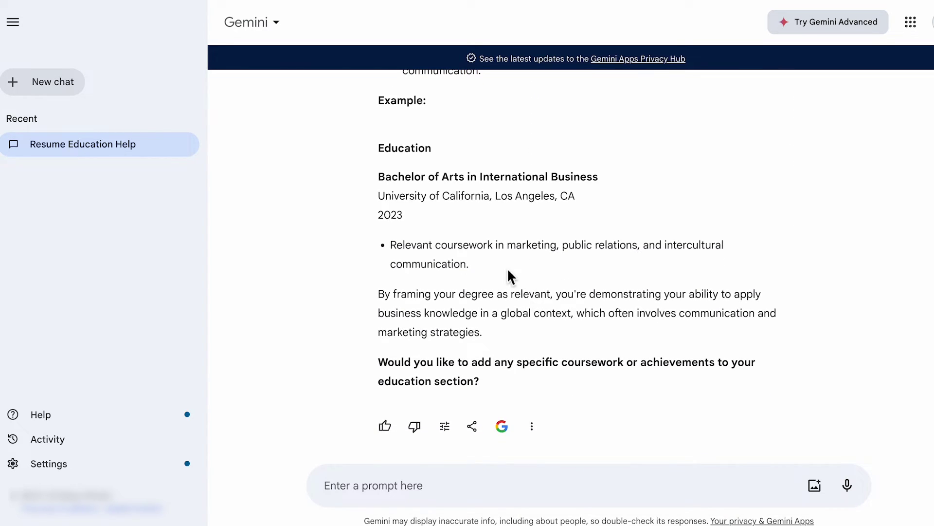
left_click_drag(463, 265, 392, 250)
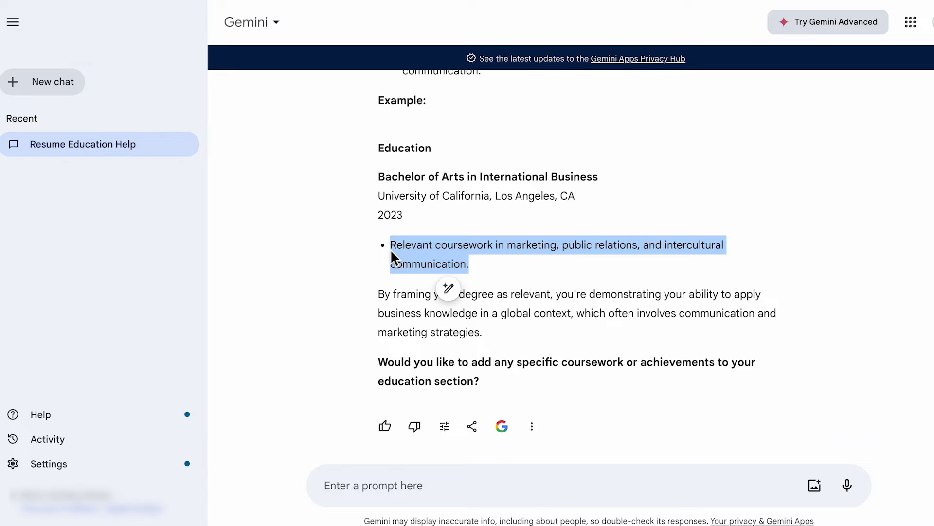
left_click(390, 249)
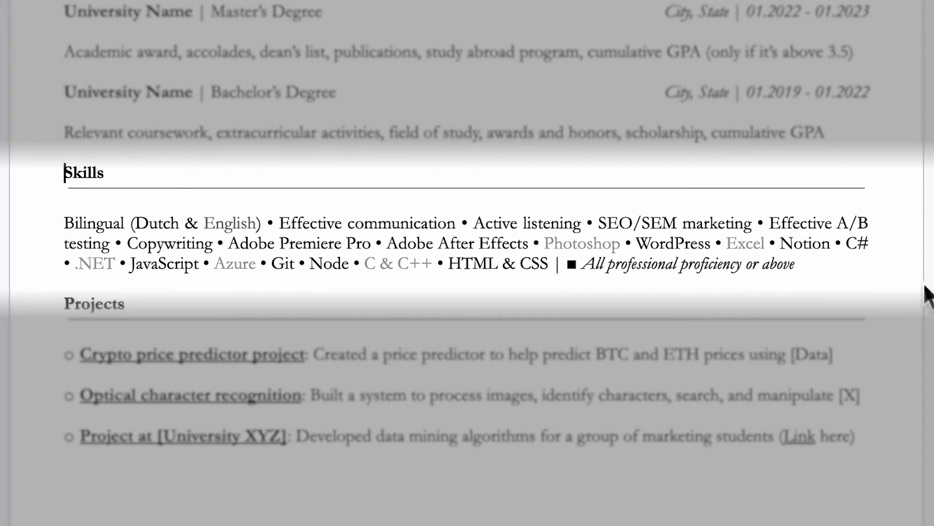
Select the resume's Skills paragraph, then deselect it with the caret at the list's start
left_click_drag(797, 265, 44, 232)
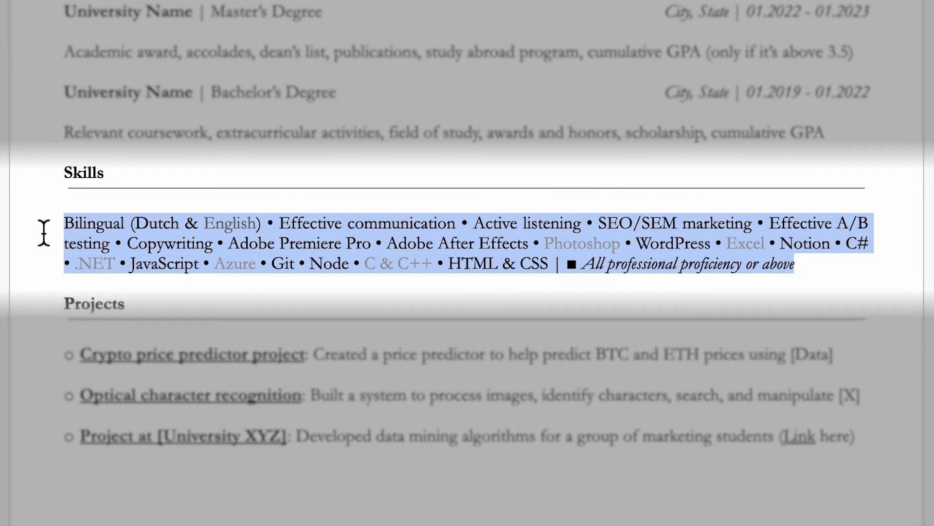
left_click(44, 232)
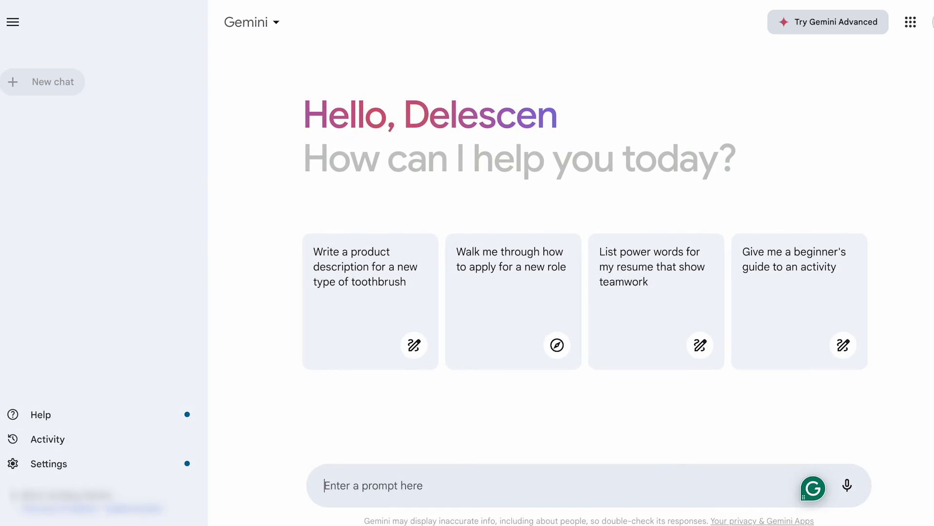
Ask Gemini 'Can you write a resume skills section?' and review its example skills lists, including Technical Skills
type("Can you write a resume skills section?")
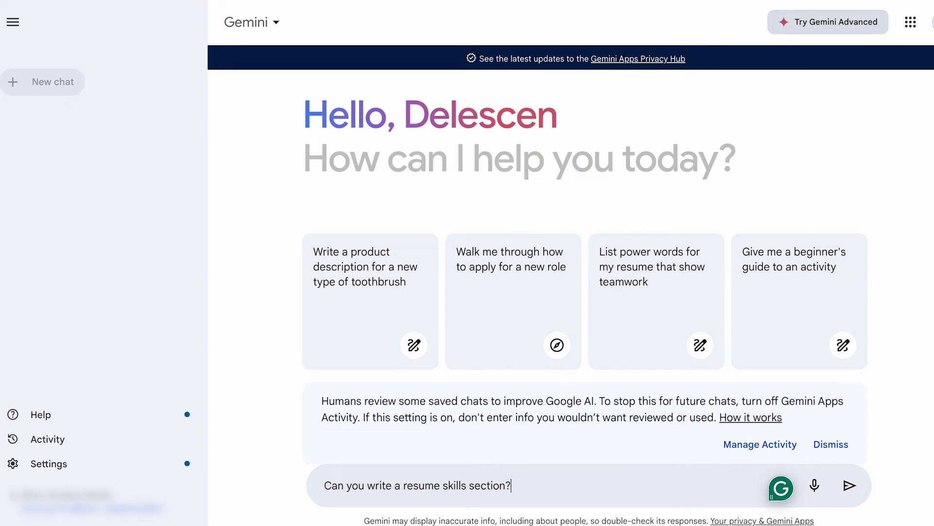
key("Return")
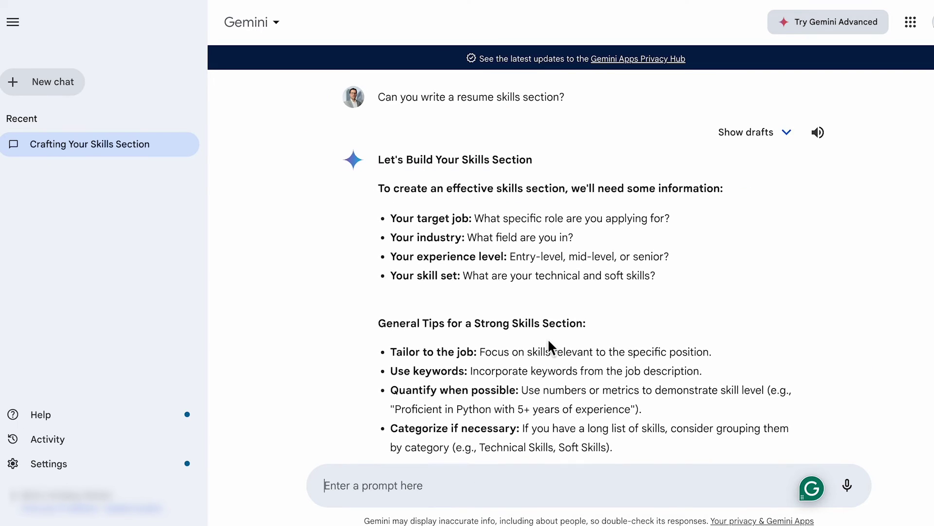
scroll(548, 341, "down", 5)
left_click_drag(382, 324, 445, 325)
left_click(478, 294)
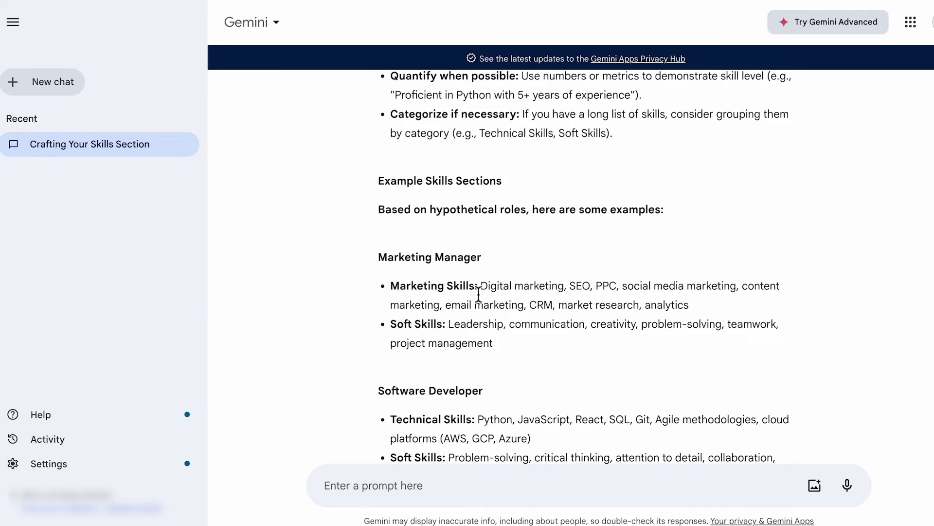
scroll(478, 294, "down", 3)
left_click_drag(391, 283, 446, 283)
left_click_drag(391, 245, 480, 251)
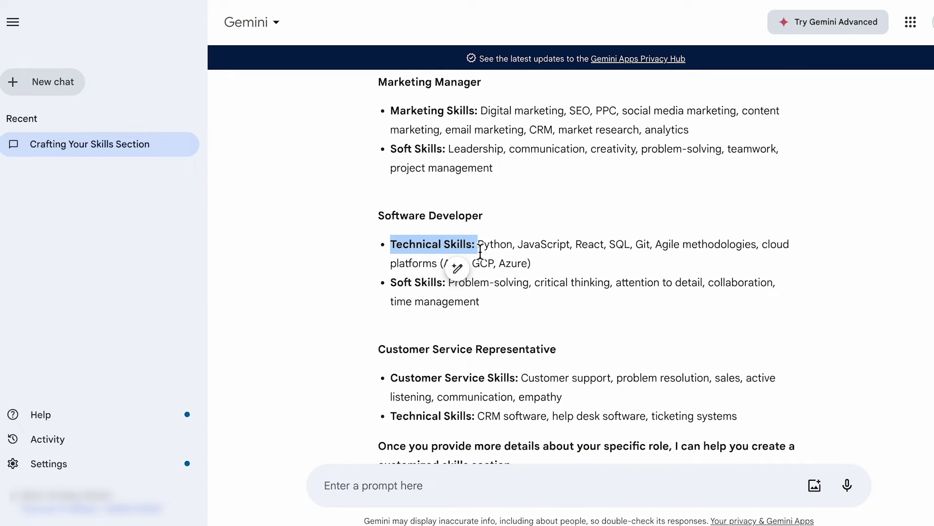
left_click(475, 251)
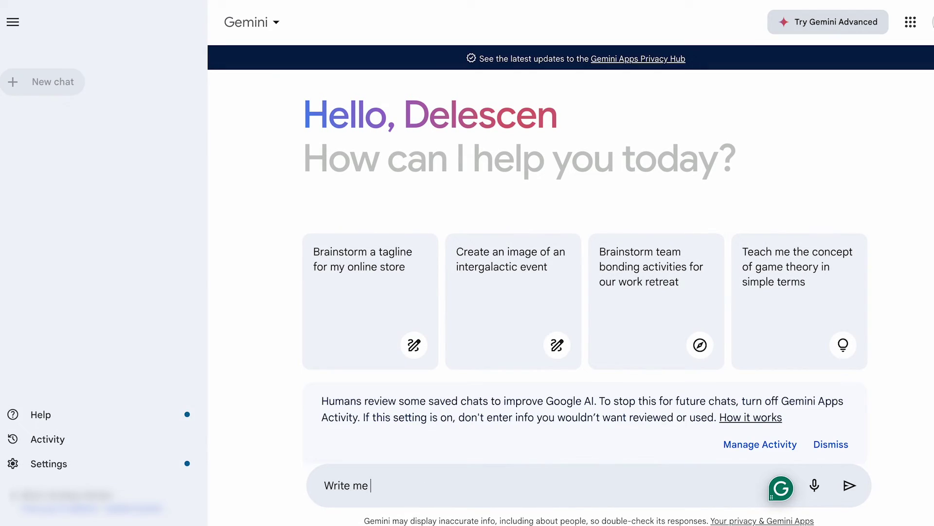
Ask Gemini in a new chat to 'Write me an example project section for my resume'
type("an example project section for my resume")
key("Return")
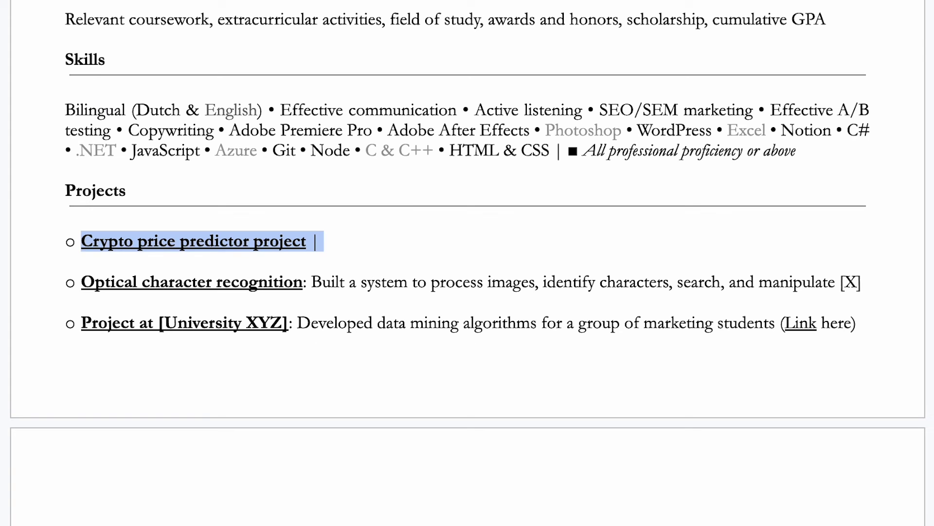
Replace the first project with 'E-commerce Website Development' and tidy the separators before Duration, Goal and Result
type("E-com")
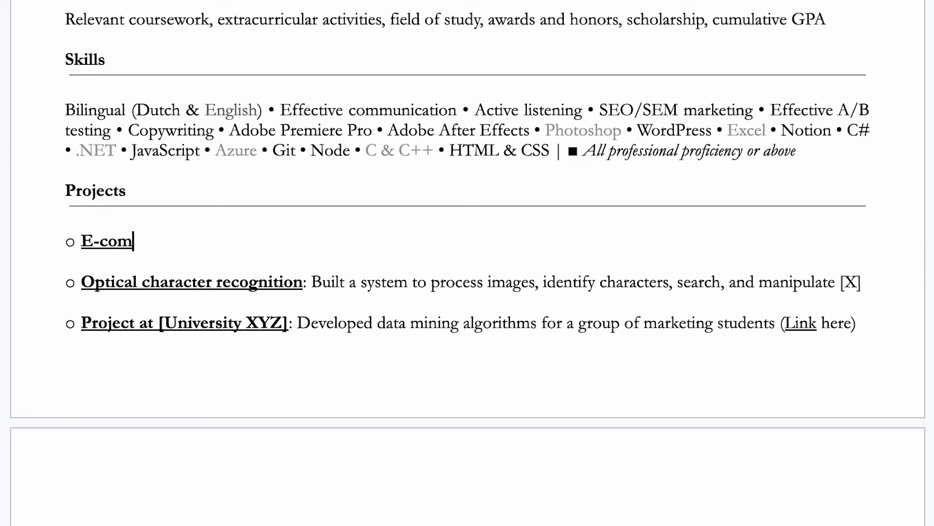
type("merce Website Develop")
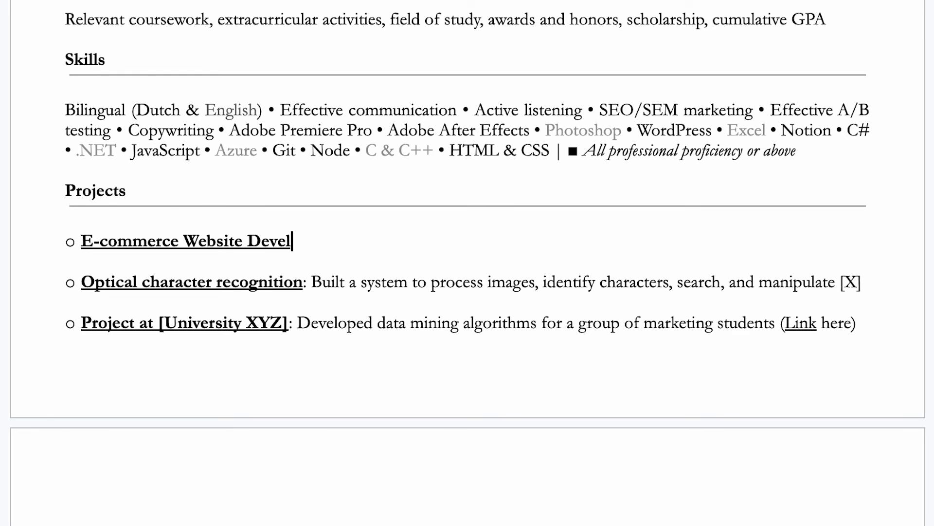
type("men")
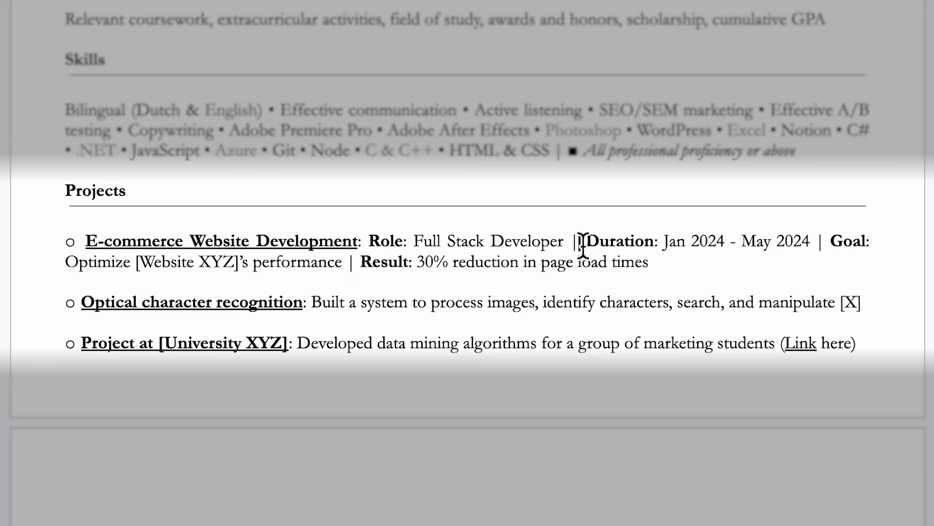
left_click_drag(571, 242, 579, 245)
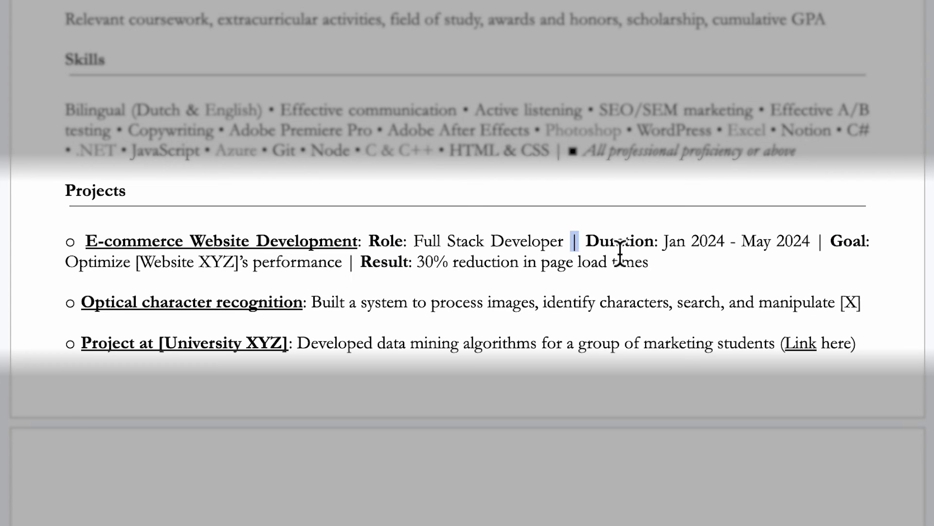
double_click(822, 245)
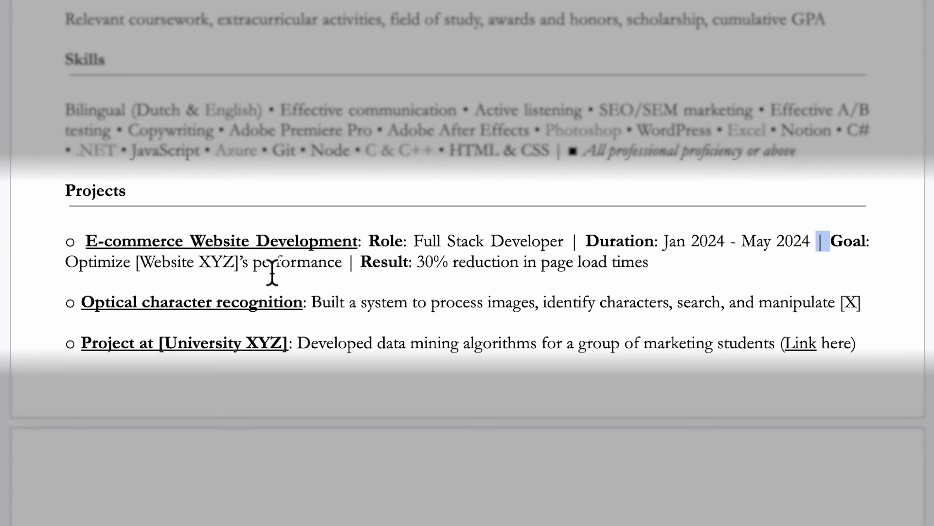
double_click(351, 263)
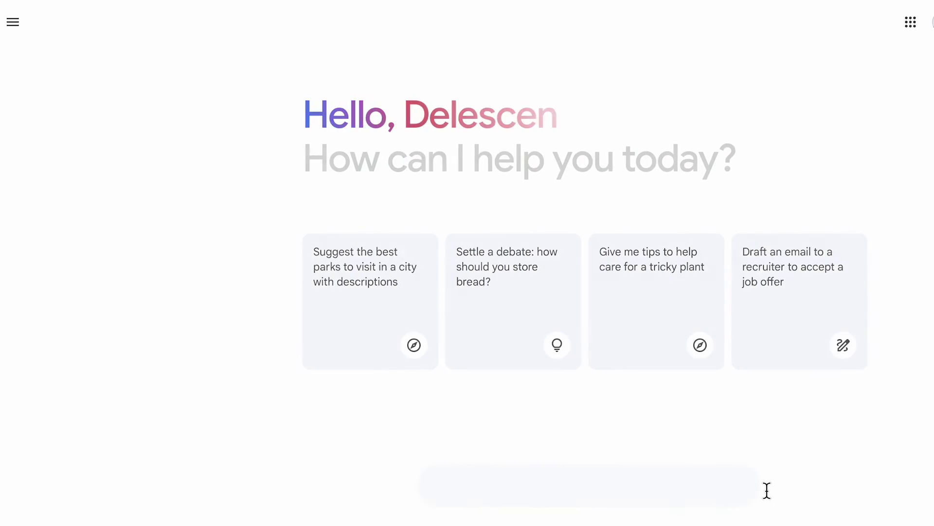
Ask Gemini which resume file type is best for recruiters and read its Word-and-PDF recommendation
type("What is the best resume fi")
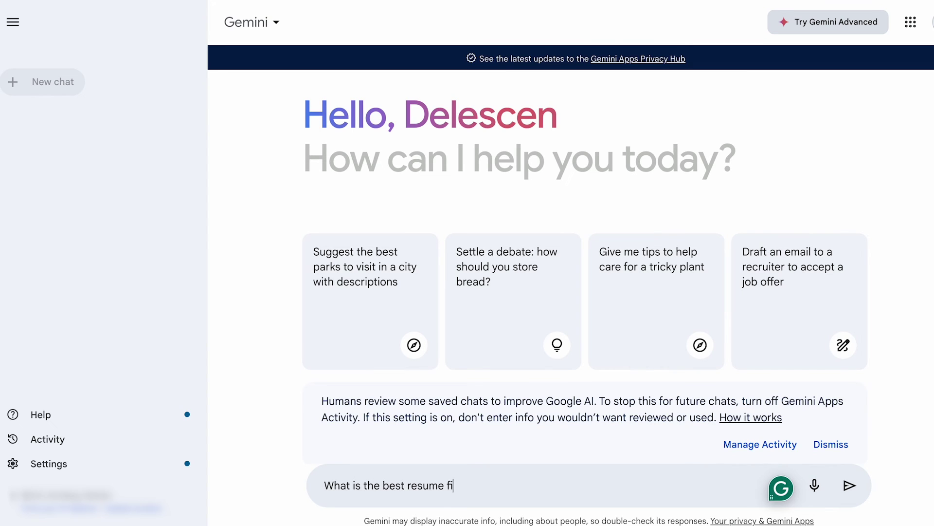
type("s?")
key("Return")
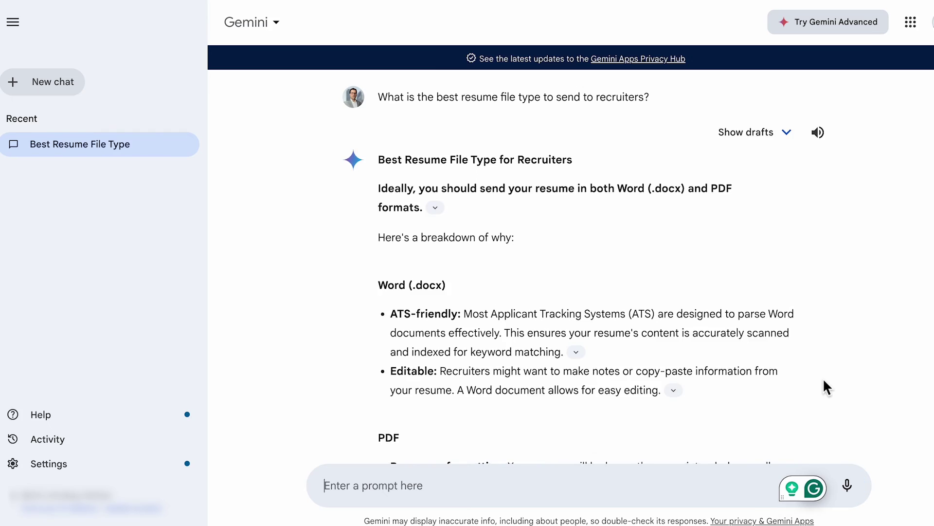
scroll(823, 377, "down", 3)
scroll(823, 378, "down", 5)
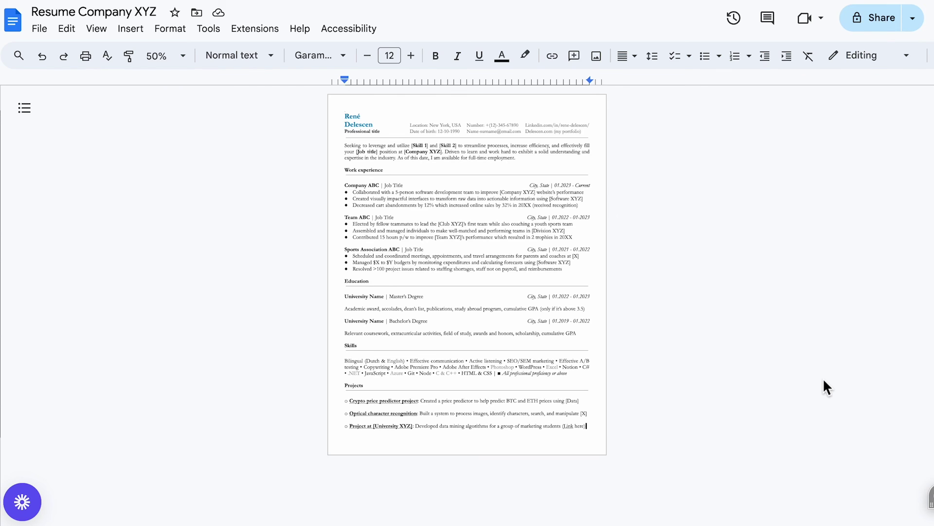
Retitle the document 'Name Surname Resume', then download it via File > Download > Microsoft Word (.docx)
left_click(141, 13)
type("Name Surn")
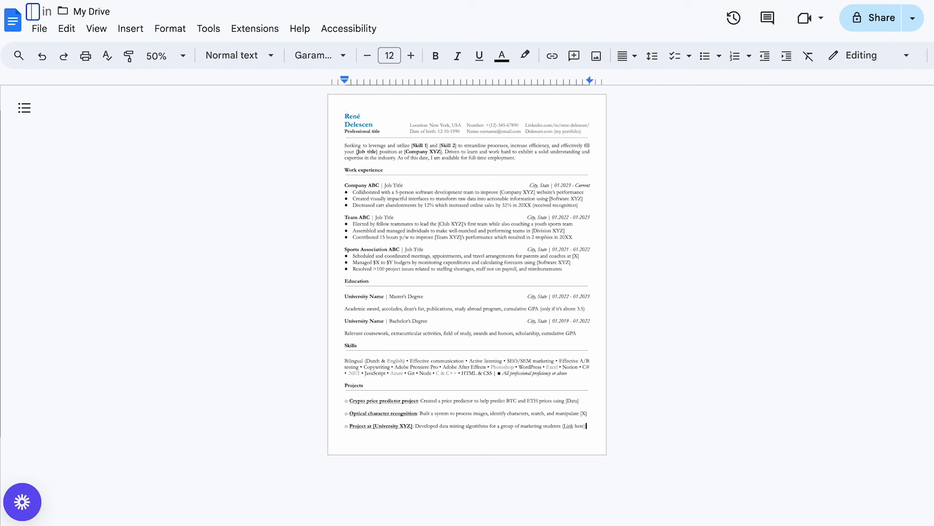
type("ame Resume")
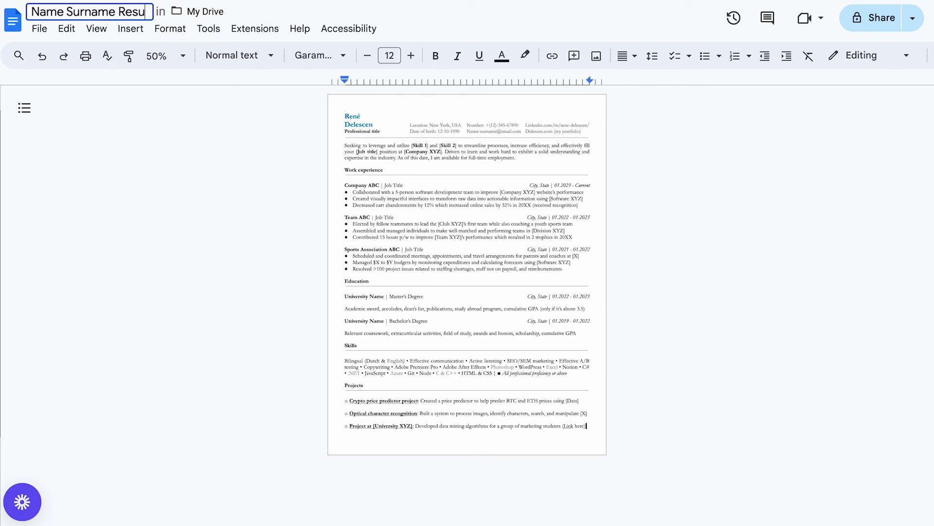
left_click(39, 28)
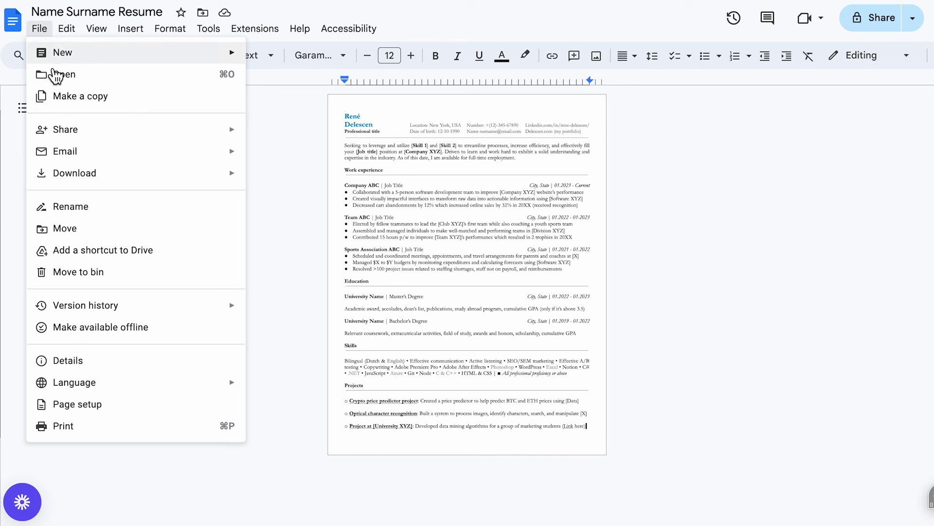
mouse_move(160, 182)
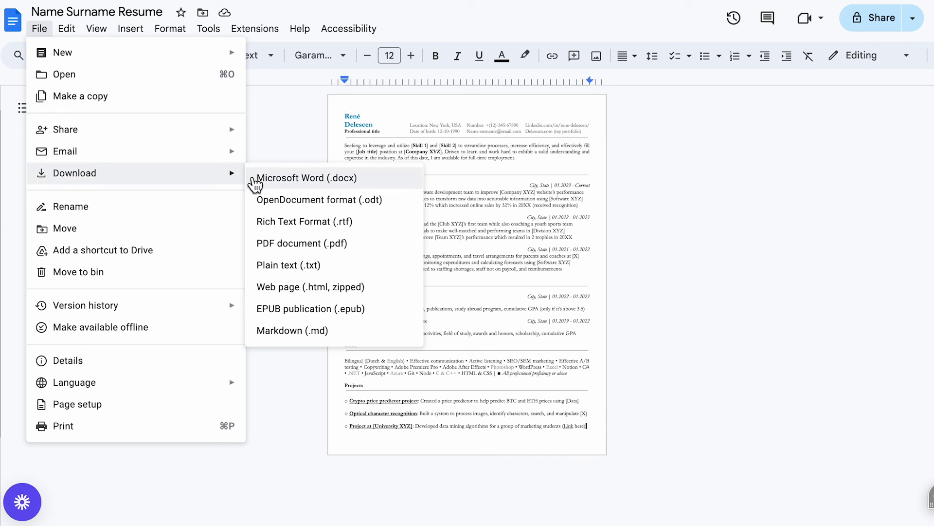
left_click(263, 246)
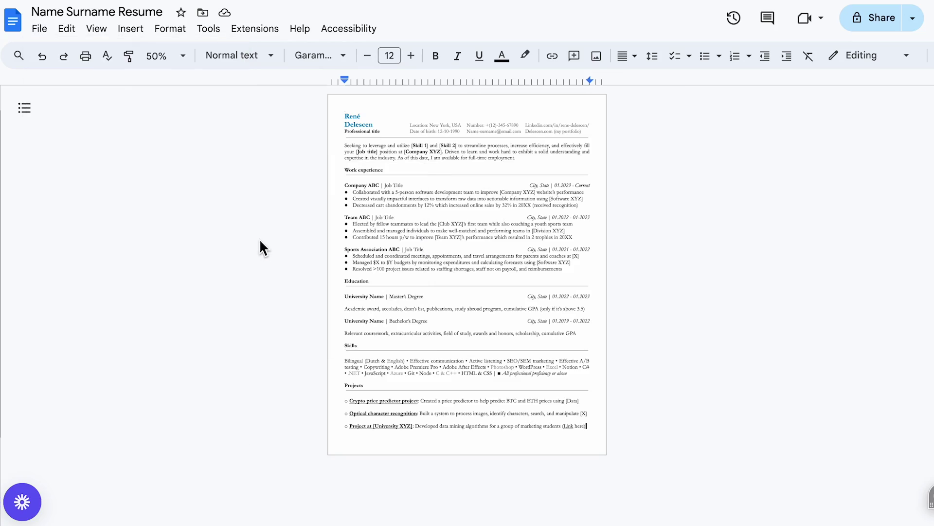